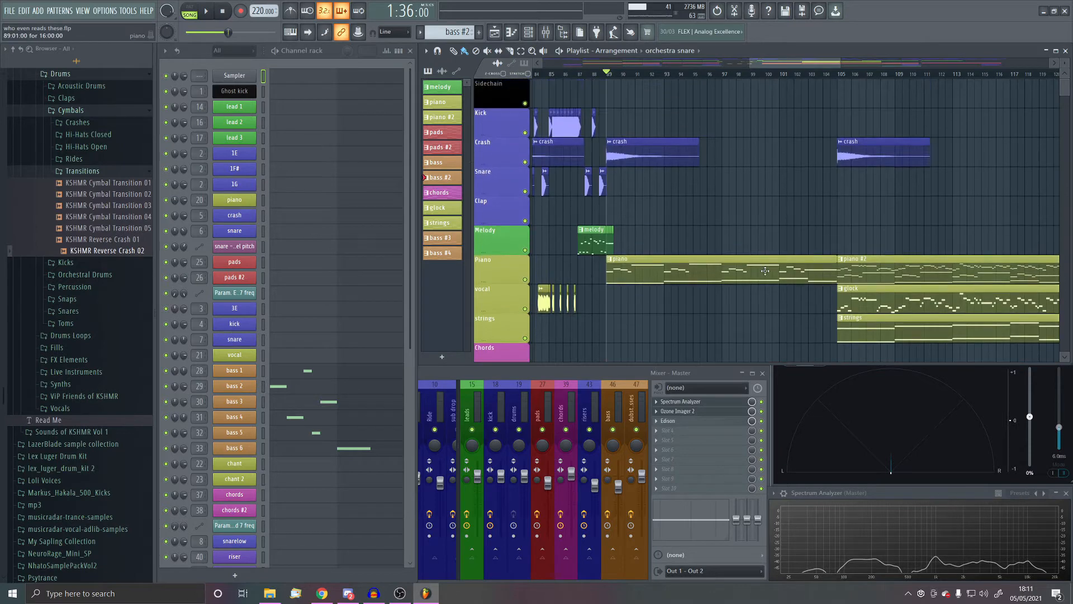
- Open the piano #2 pattern in the piano roll and play it through once while following its notes across the octaves
double_click(643, 271)
scroll(616, 217, down, 3)
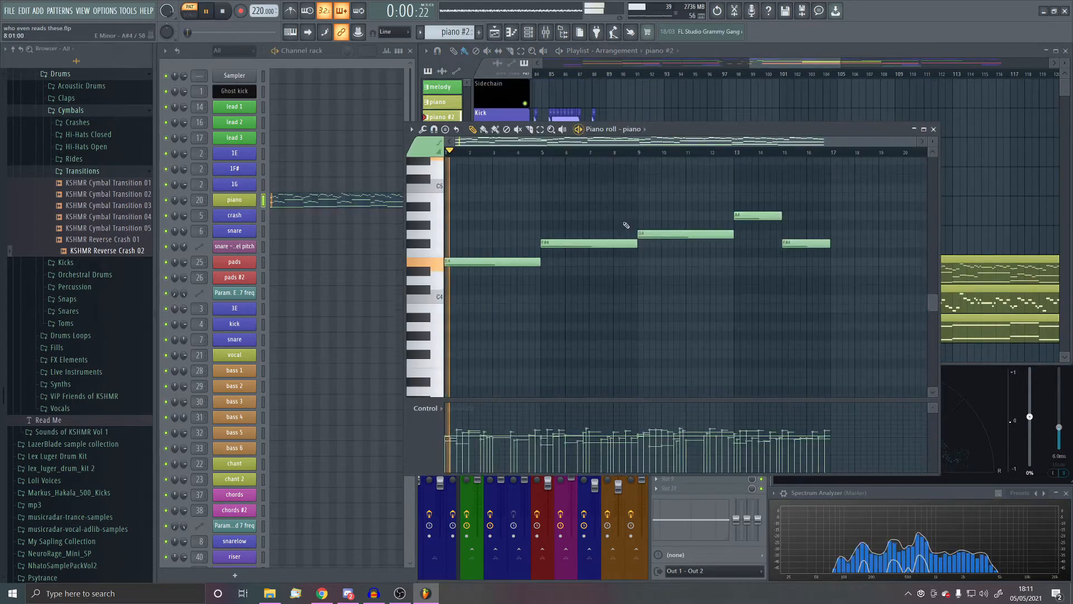
scroll(626, 226, up, 5)
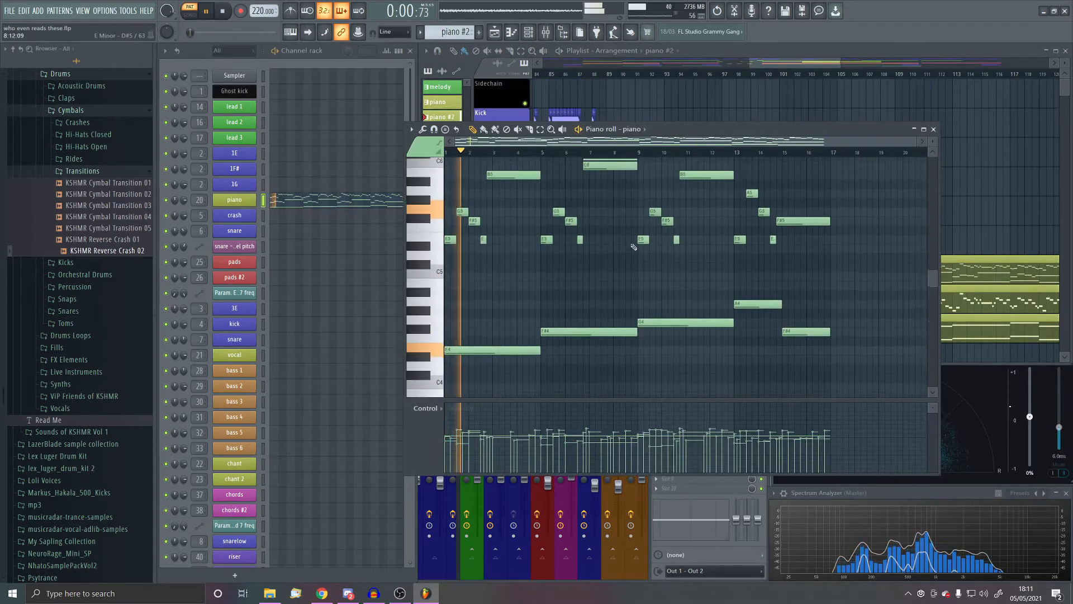
scroll(653, 239, up, 1)
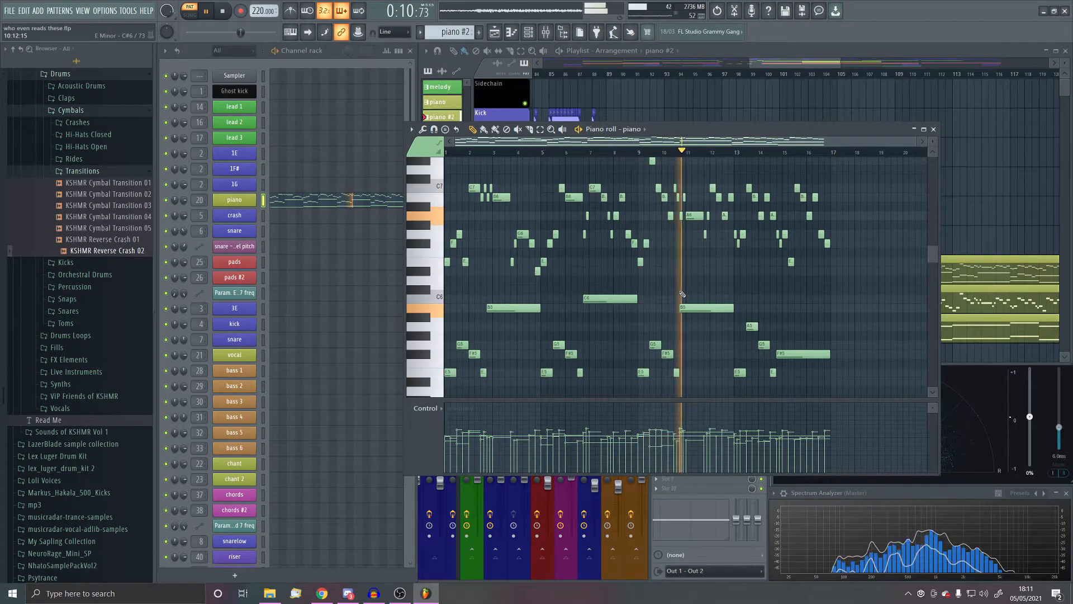
scroll(679, 262, up, 2)
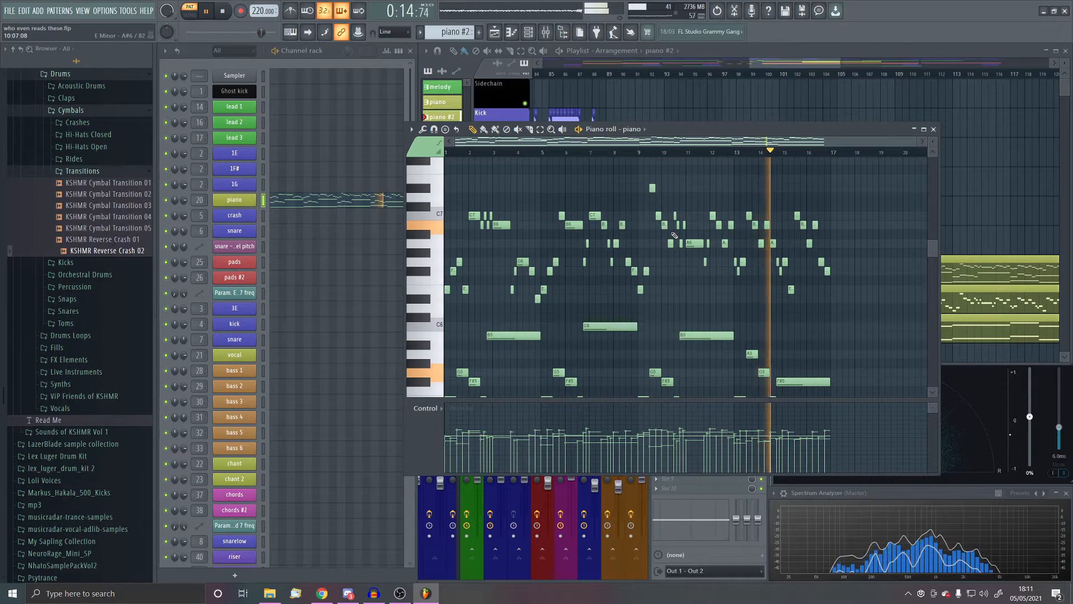
scroll(674, 252, down, 6)
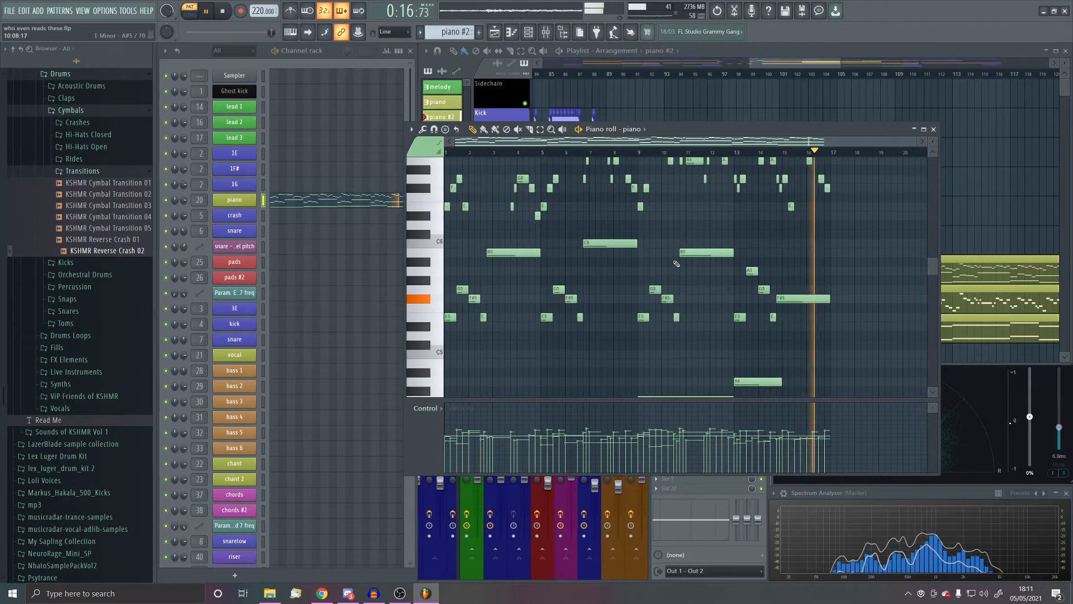
key(space)
- Examine the piano #2 pattern's notes, from the low sustained notes to the highest melody octave
scroll(709, 311, up, 3)
scroll(708, 313, up, 2)
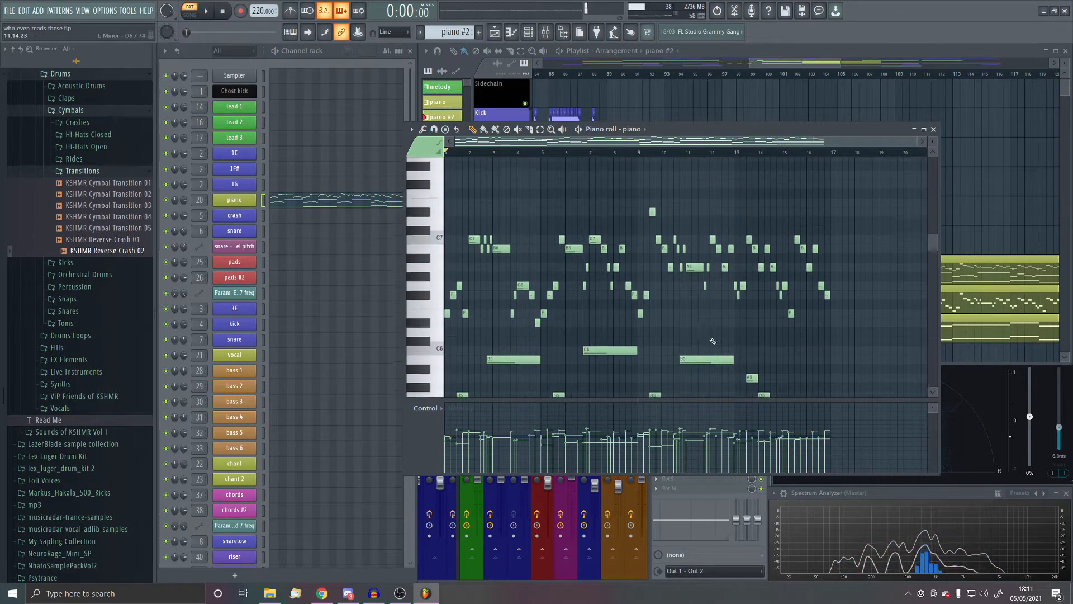
scroll(712, 341, down, 5)
scroll(681, 337, up, 3)
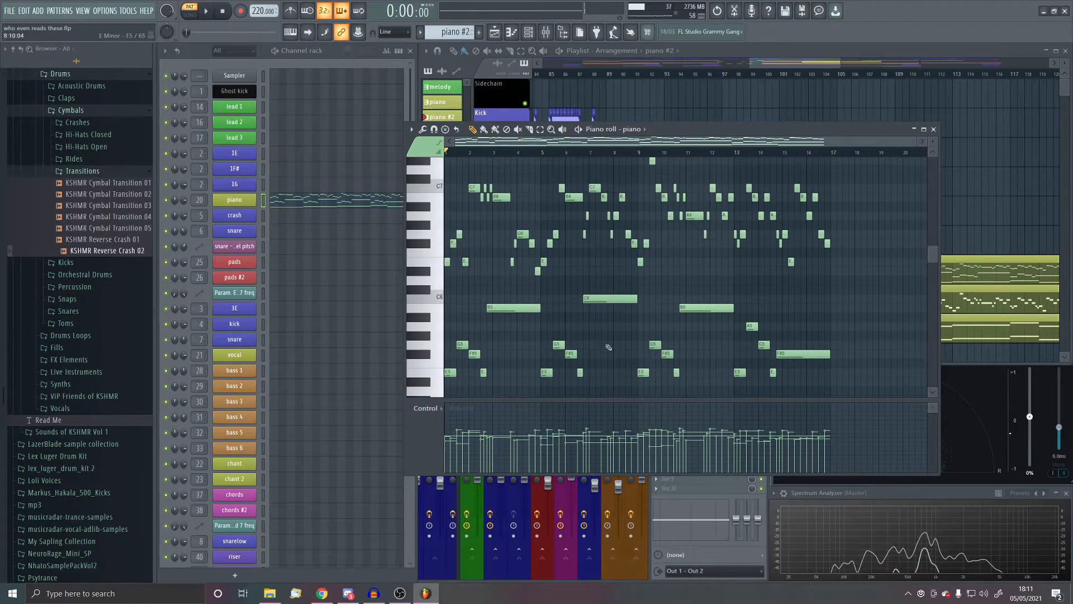
scroll(637, 330, up, 5)
scroll(710, 397, up, 2)
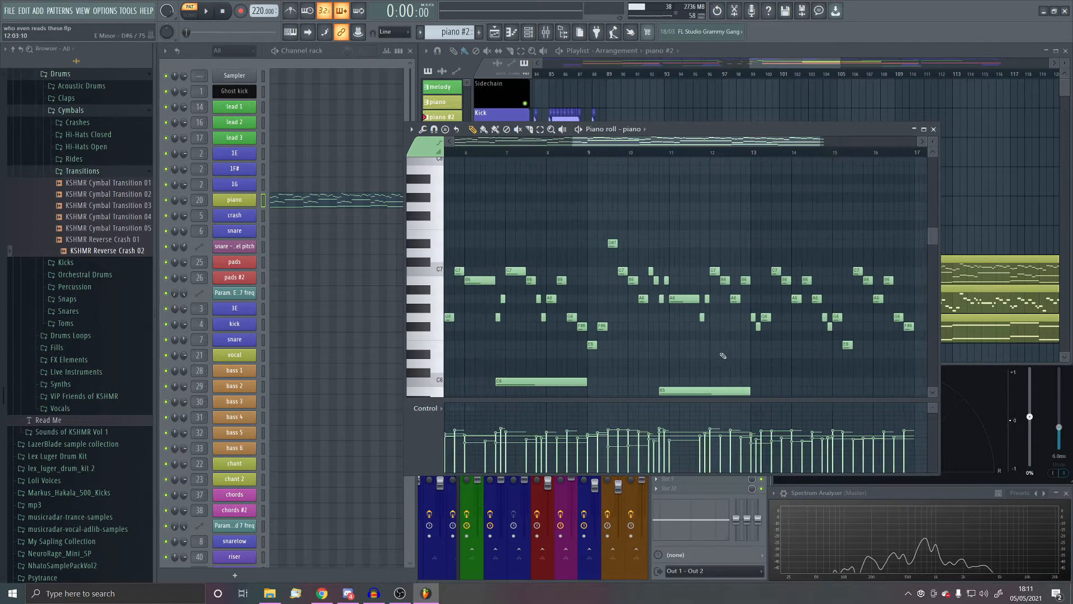
scroll(741, 408, down, 3)
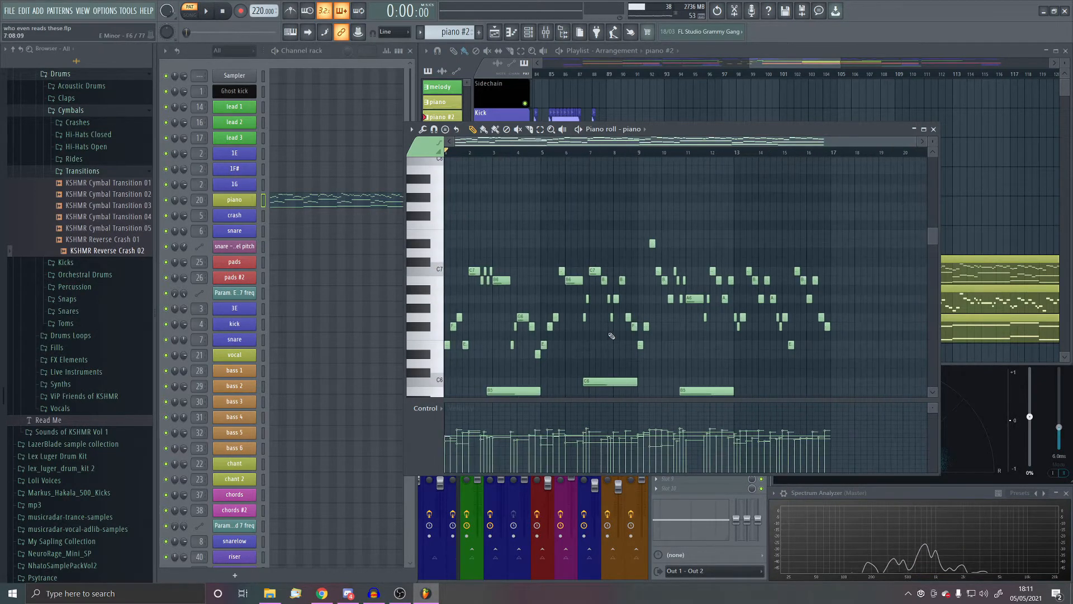
scroll(604, 355, down, 5)
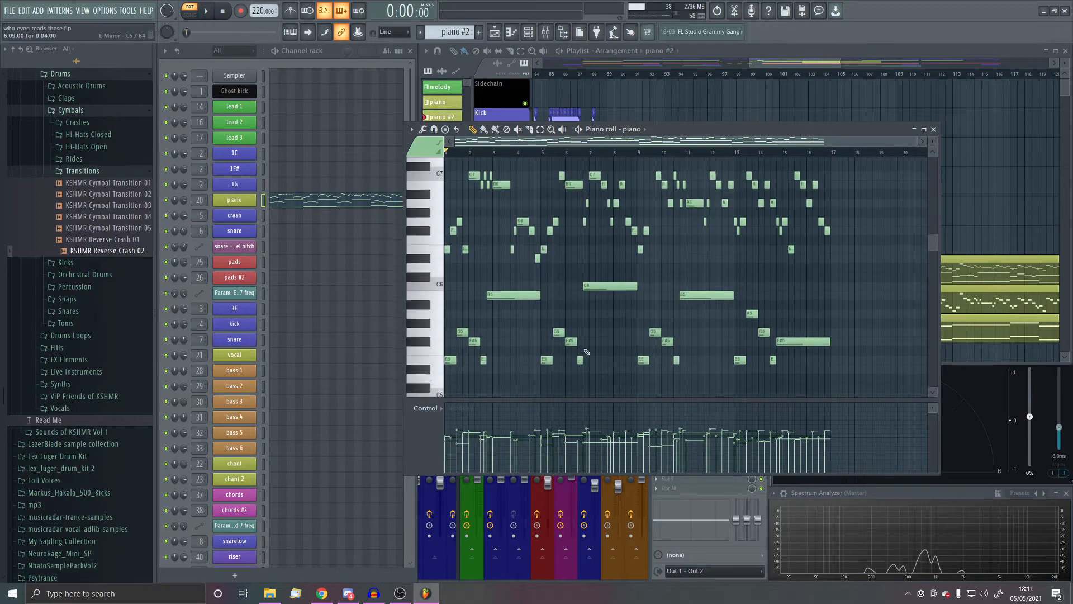
scroll(586, 351, up, 5)
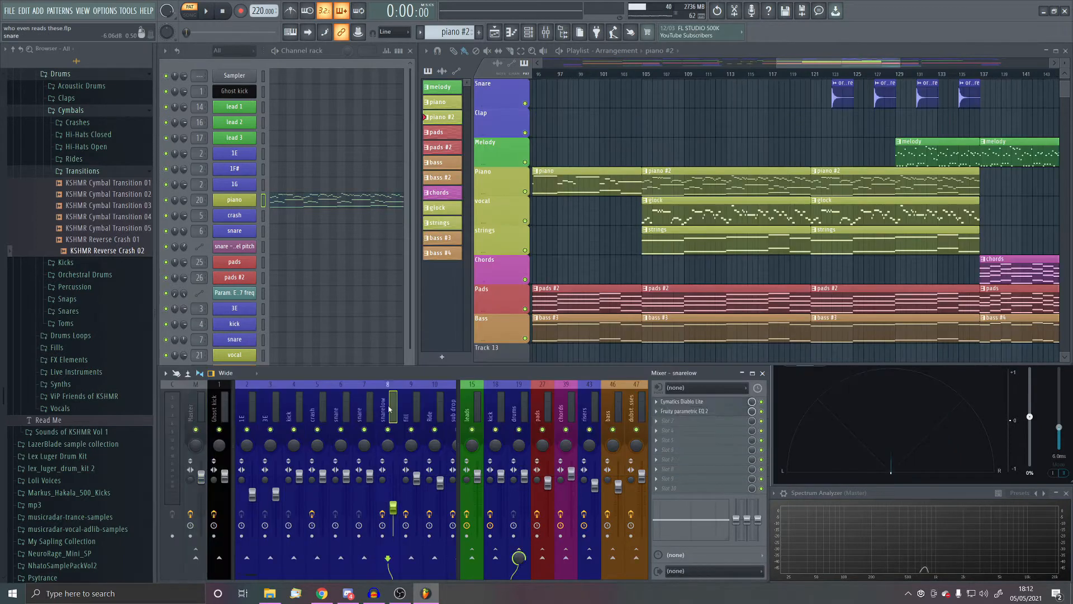
- Find the piano track in the mixer and view its effect chain
scroll(362, 414, down, 4)
click(357, 413)
click(371, 415)
click(325, 415)
click(394, 417)
click(302, 416)
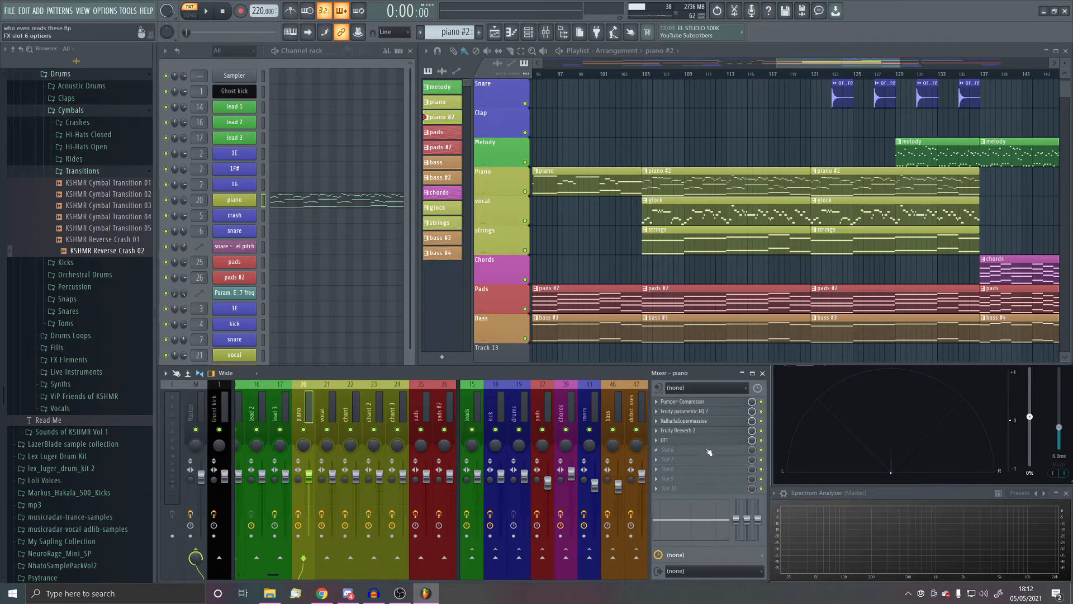
- Open the glock pattern from the playlist to view its notes, and close the piano roll
scroll(766, 262, up, 2)
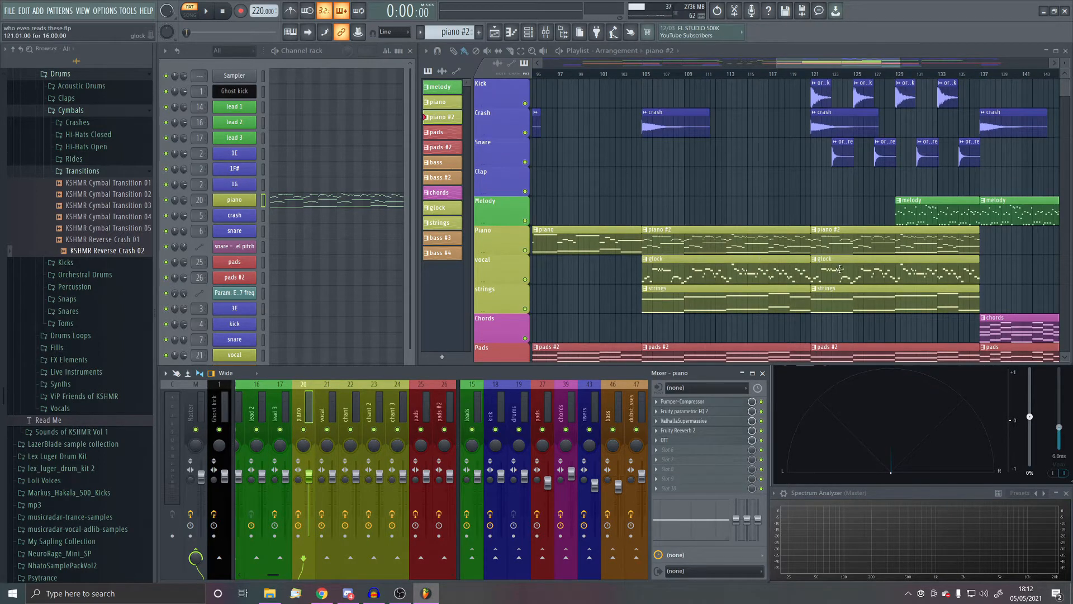
double_click(839, 269)
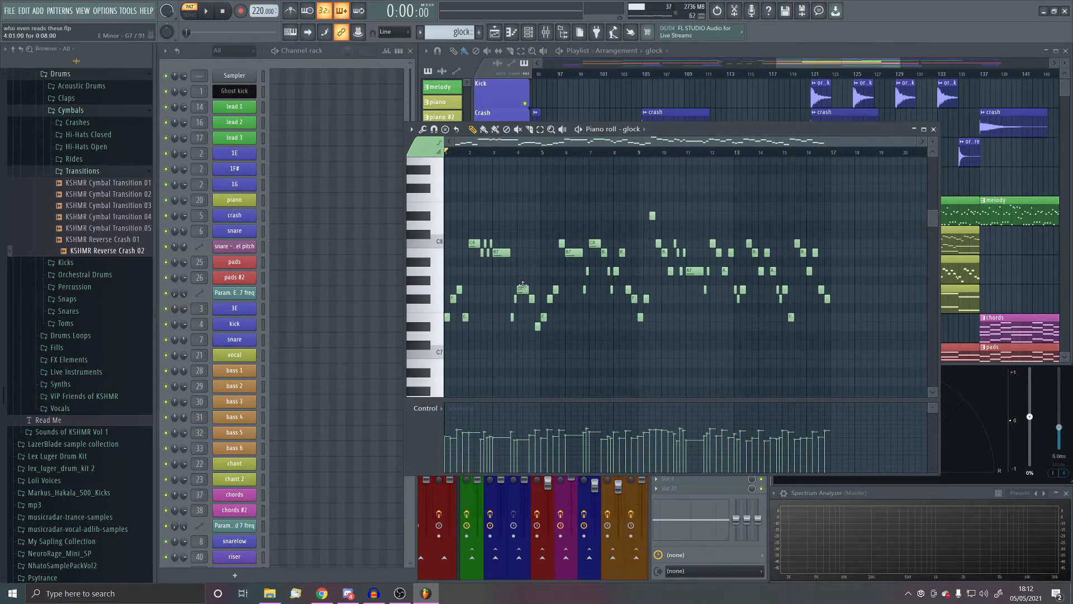
key(F7)
- Play the arrangement from bar 105 with the glock's track soloed, and add the Piano track to hear them together
click(648, 73)
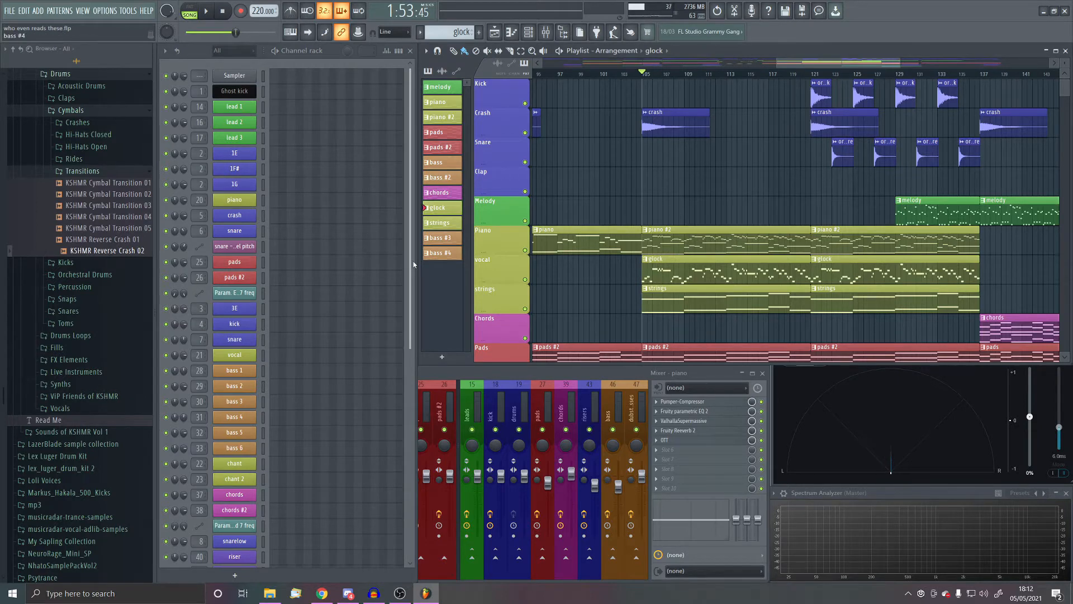
drag(414, 260, 414, 338)
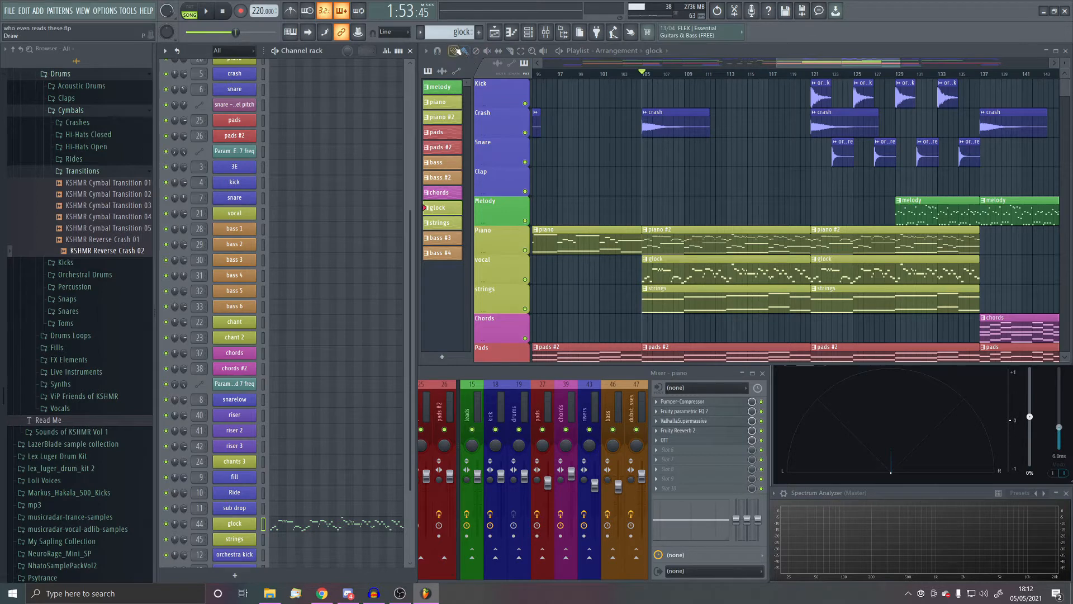
key(space)
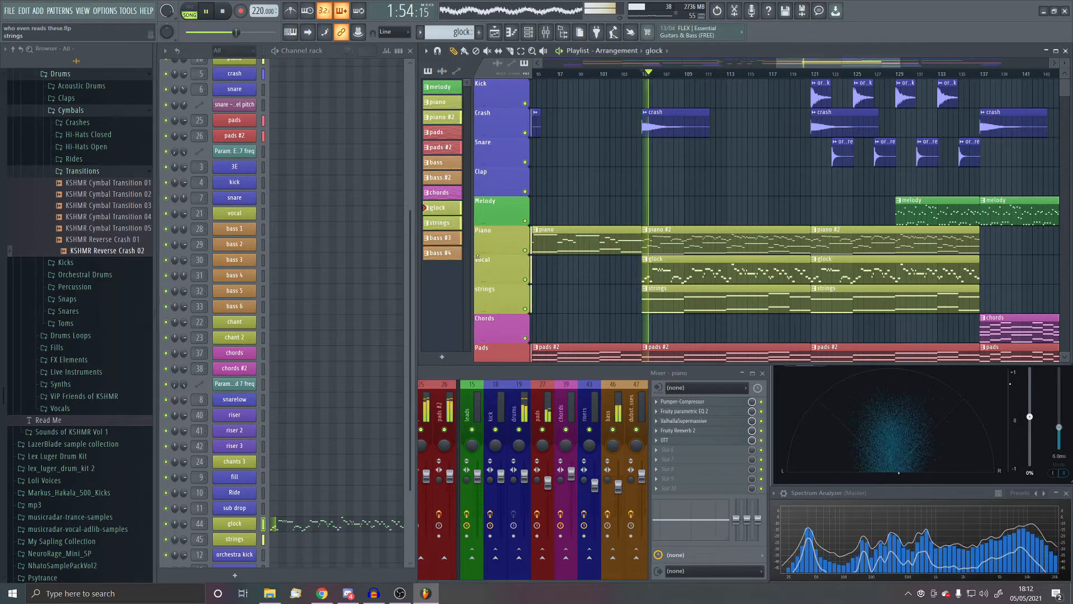
right_click(525, 279)
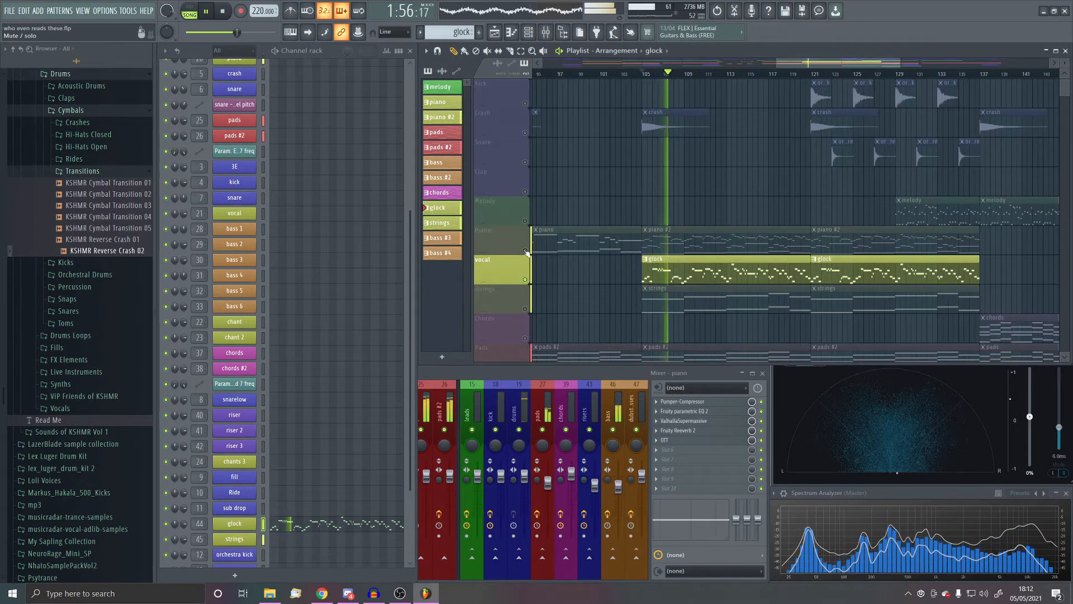
click(525, 250)
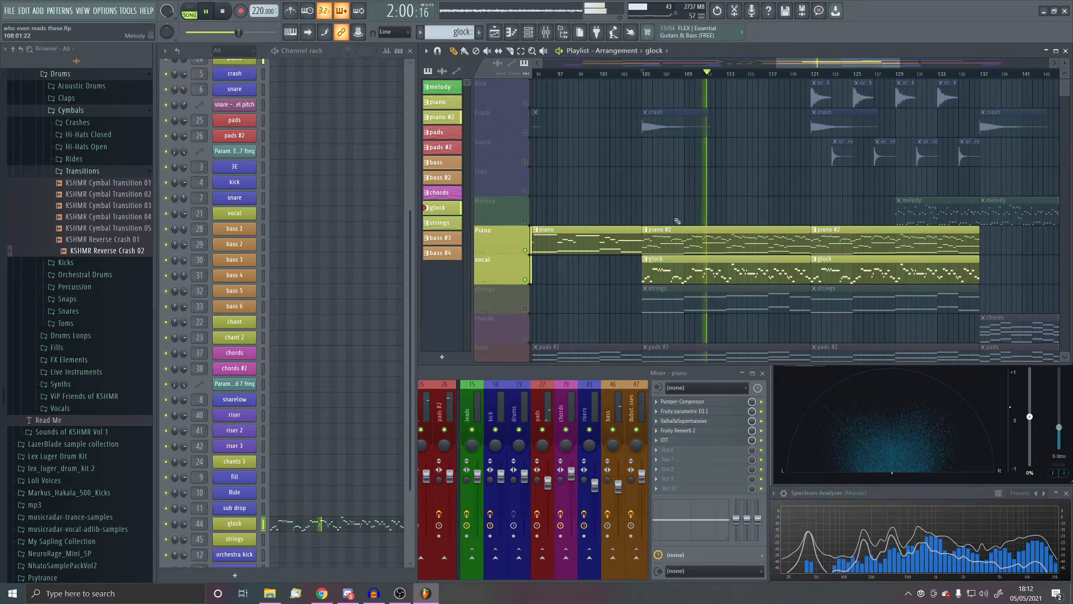
click(548, 373)
key(space)
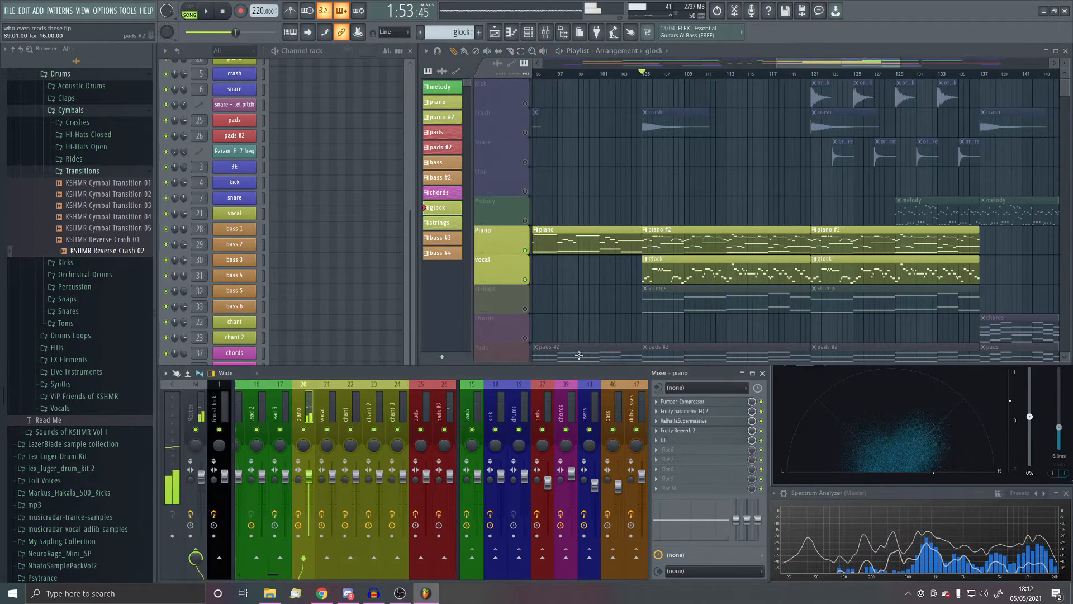
- Replay the section from bar 105, toggling the glock's track for comparison, and solo the strings track
drag(308, 406, 406, 413)
key(space)
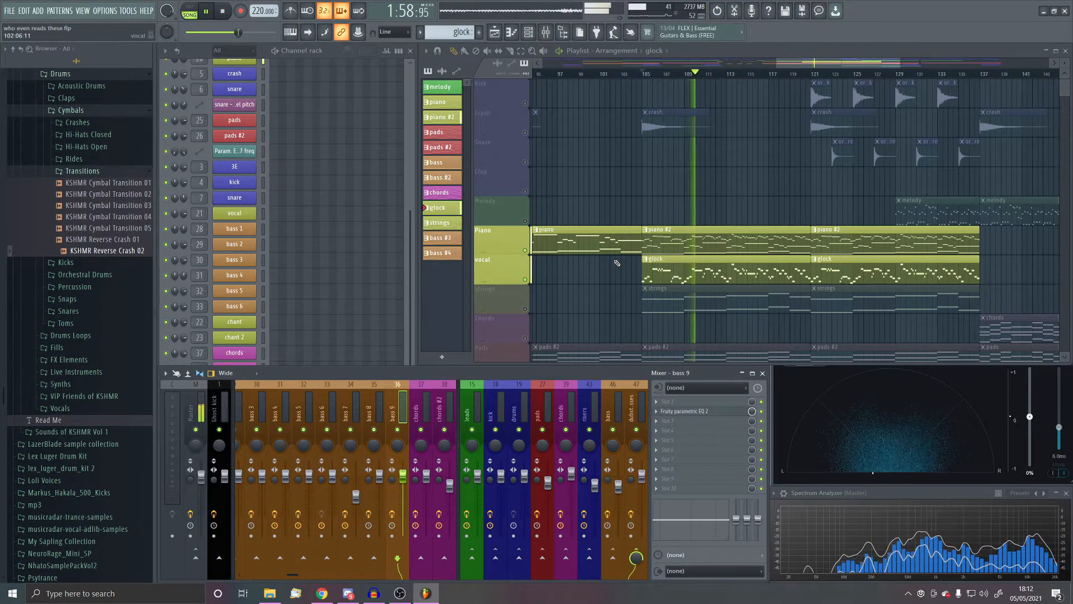
click(526, 280)
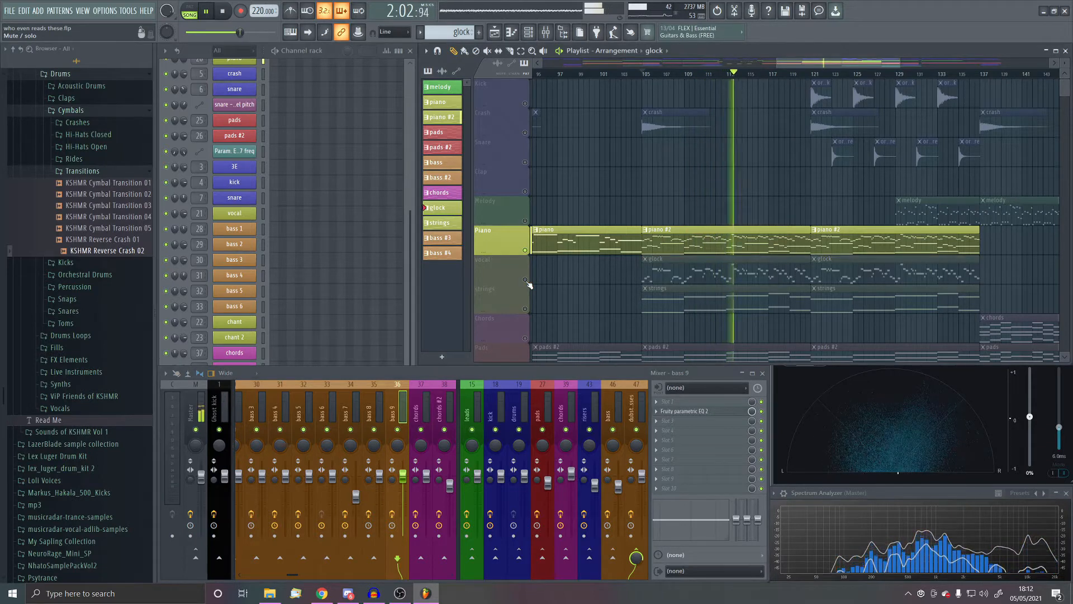
click(526, 281)
key(space)
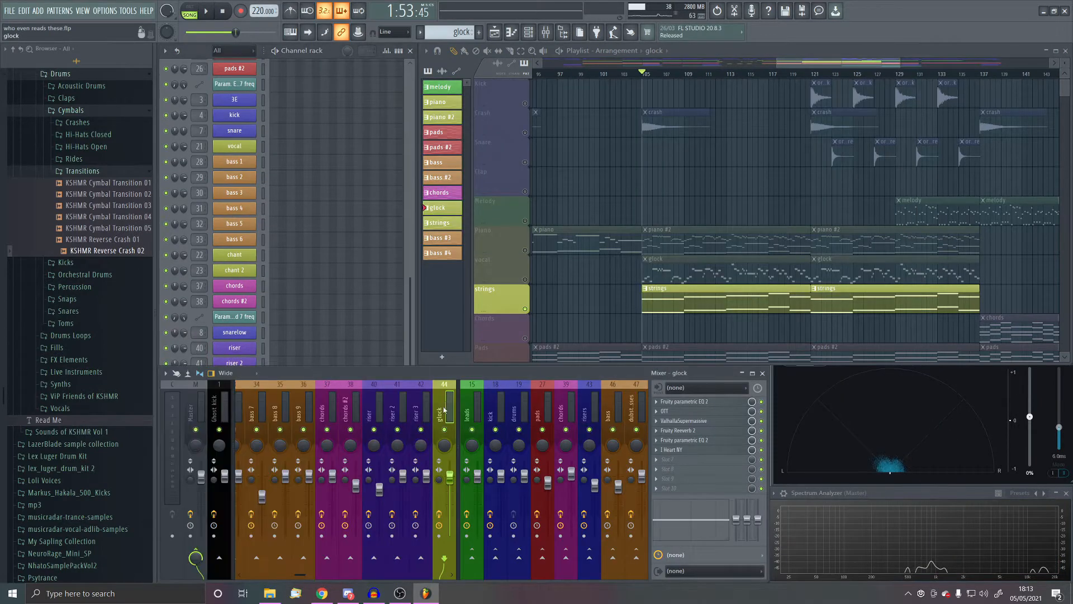
- Inspect the glock mixer track's first Fruity parametric EQ 2, OTT, ValhallaSupermassive and Fruity Reeverb 2 settings, closing each plugin
click(354, 425)
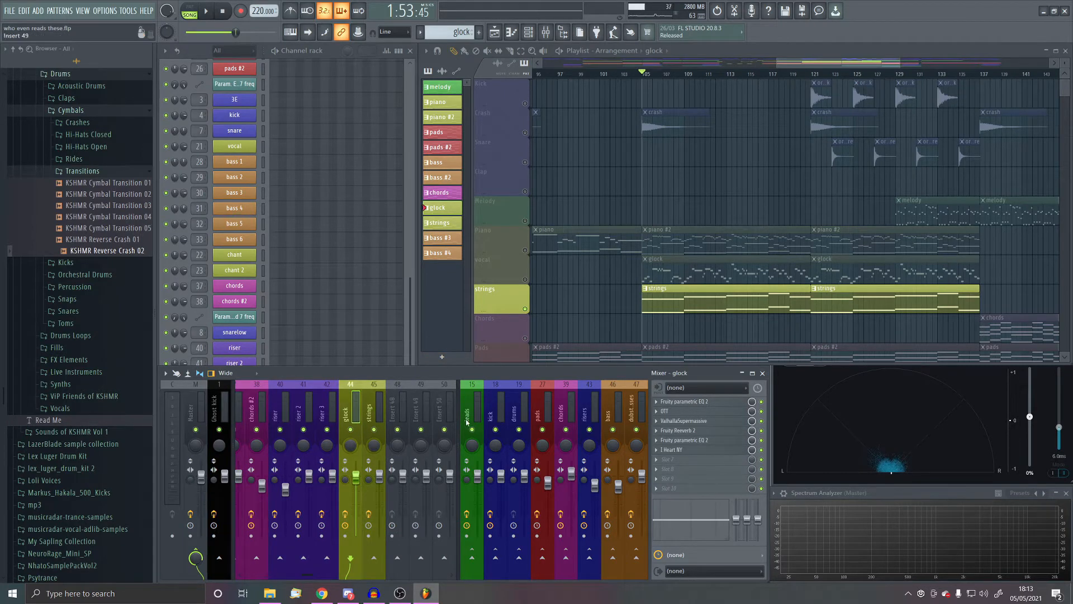
click(686, 402)
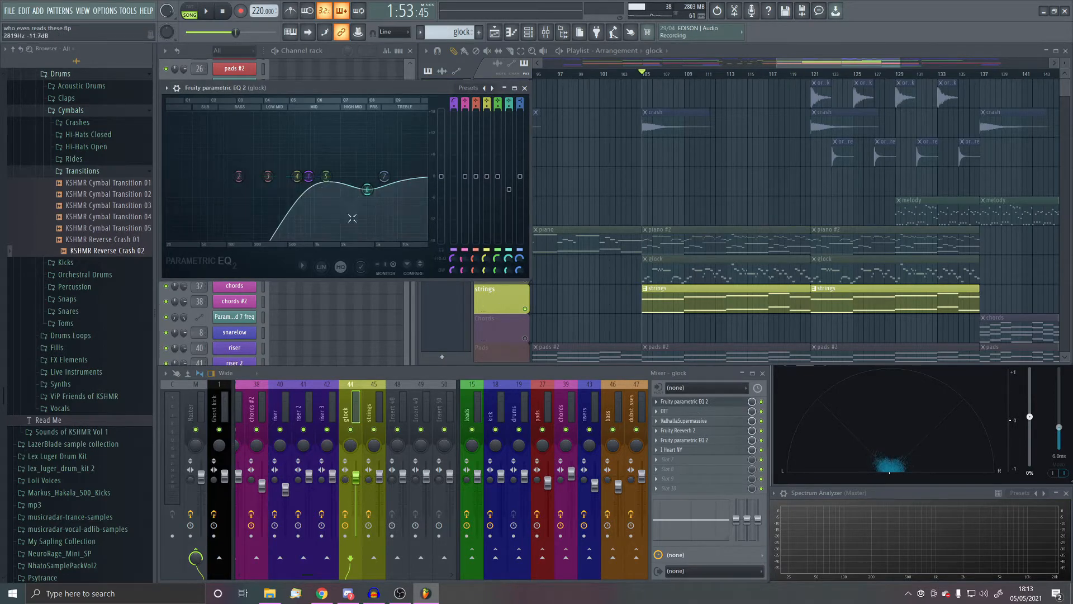
click(699, 412)
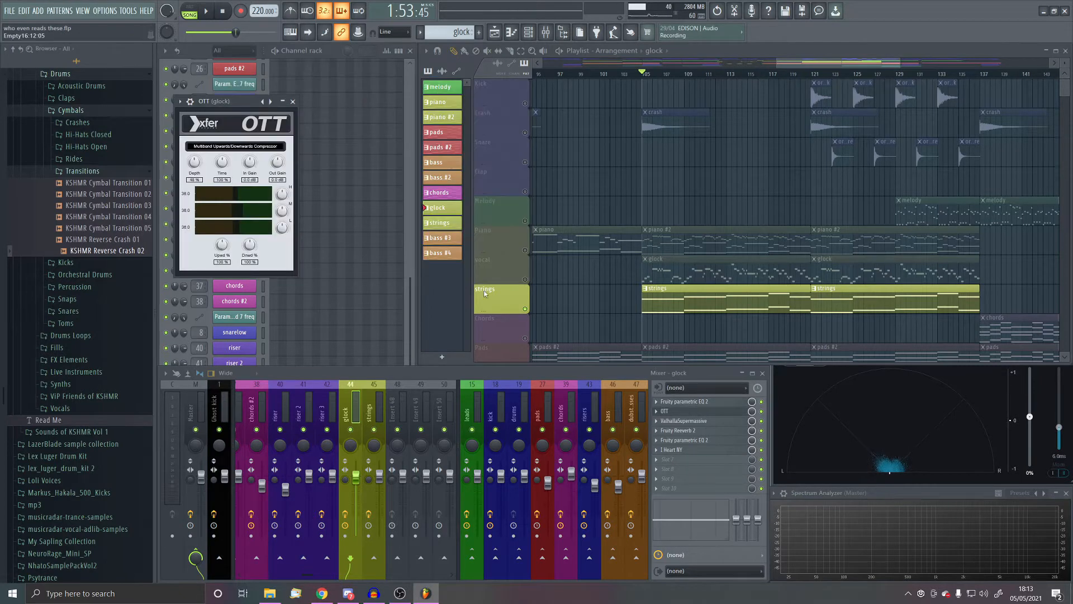
click(693, 421)
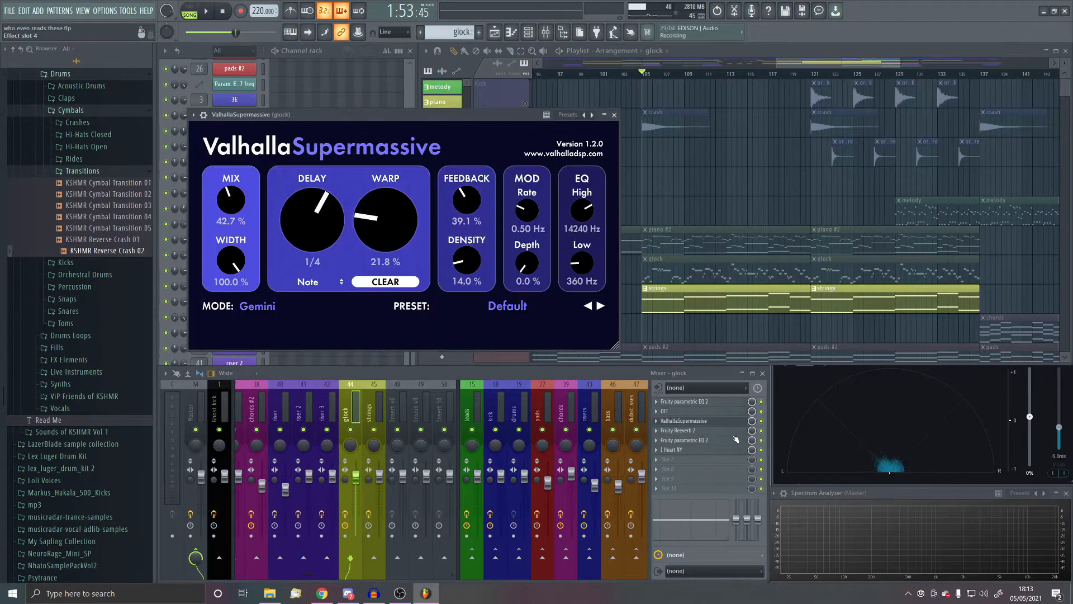
click(723, 432)
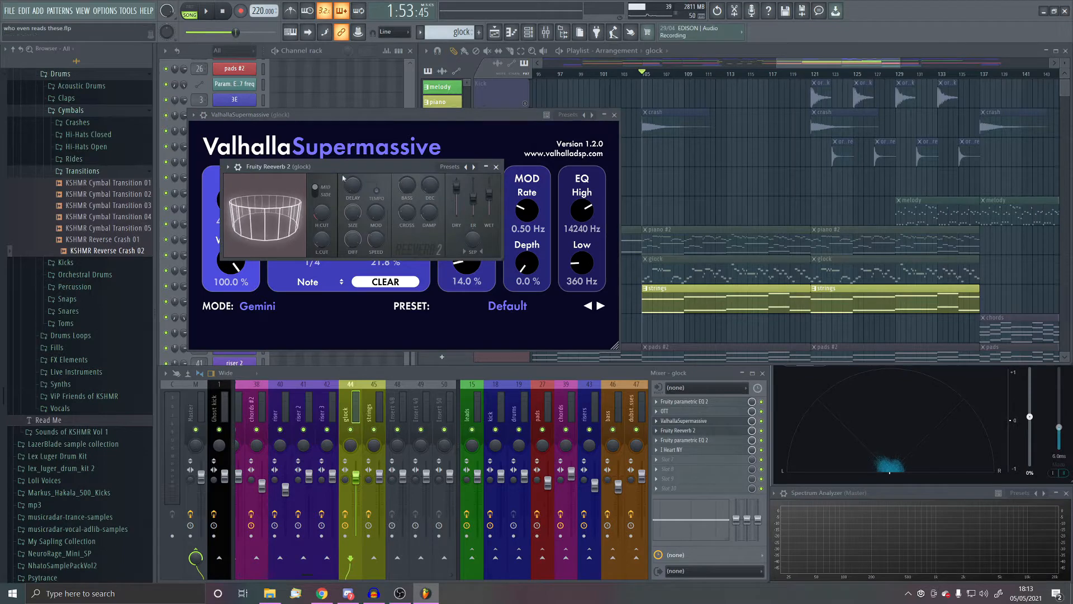
drag(391, 211, 504, 302)
click(613, 300)
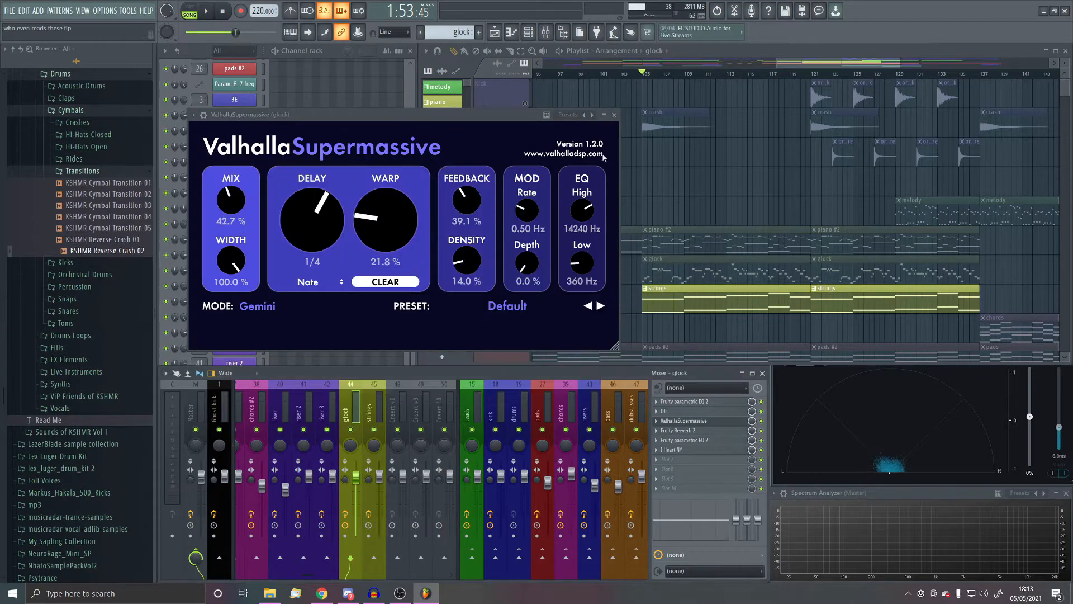
click(614, 115)
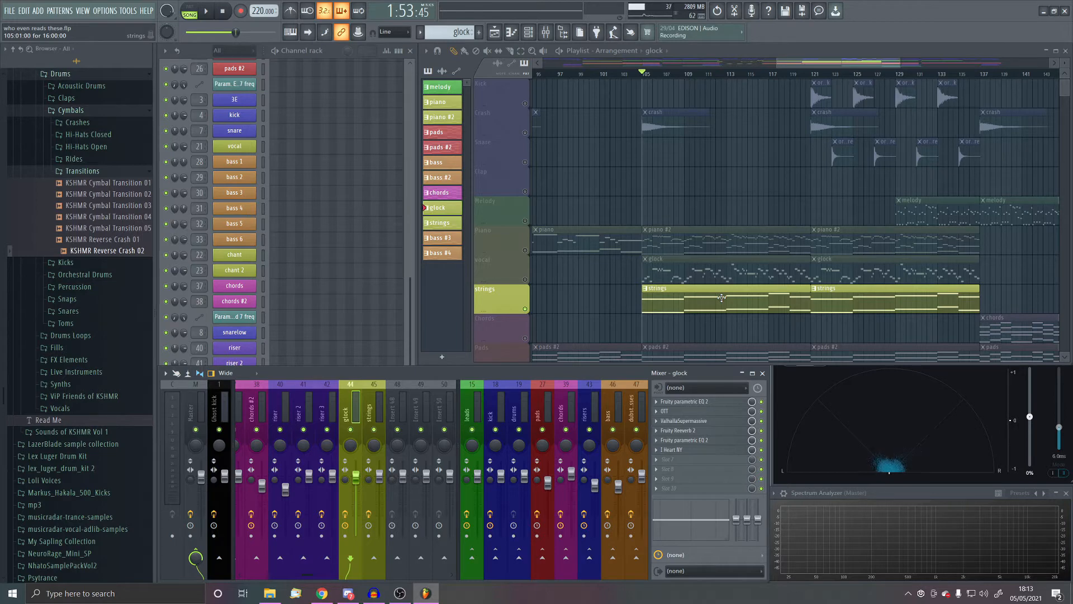
- View the I Heart NY compressor settings on the glock mixer track and close the plugin
click(709, 450)
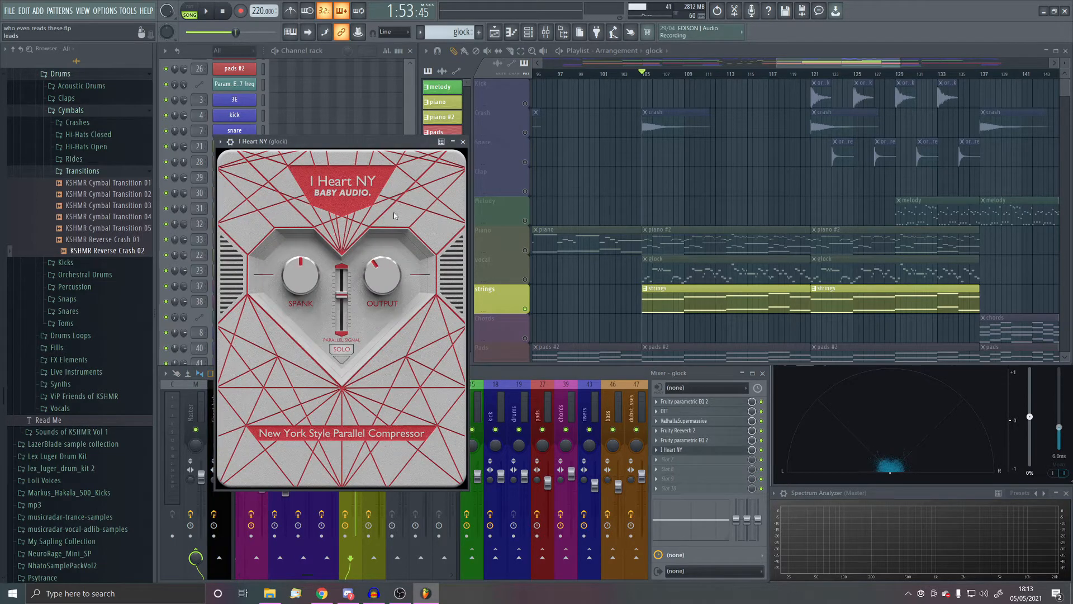
drag(341, 139, 428, 150)
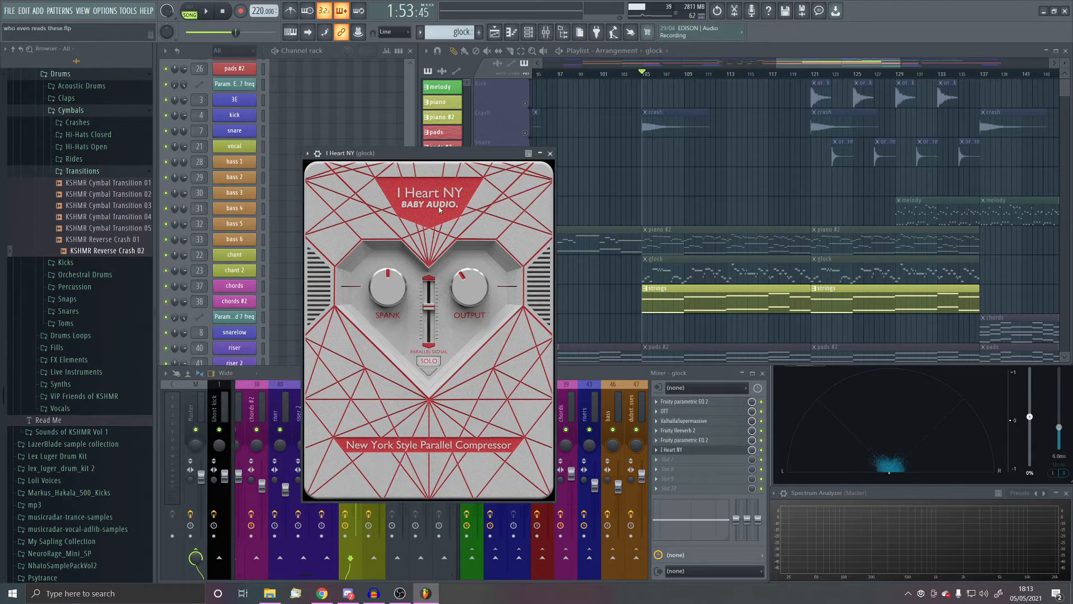
click(550, 153)
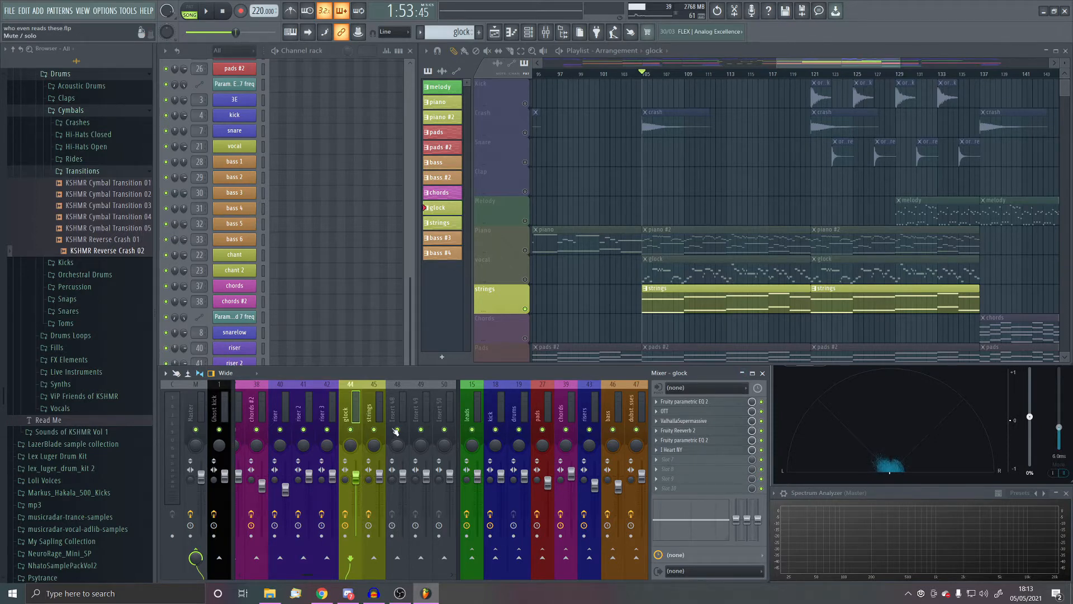
- Open the strings pattern in the piano roll and play the soloed strings from bar 105 while viewing the notes
click(369, 468)
double_click(699, 293)
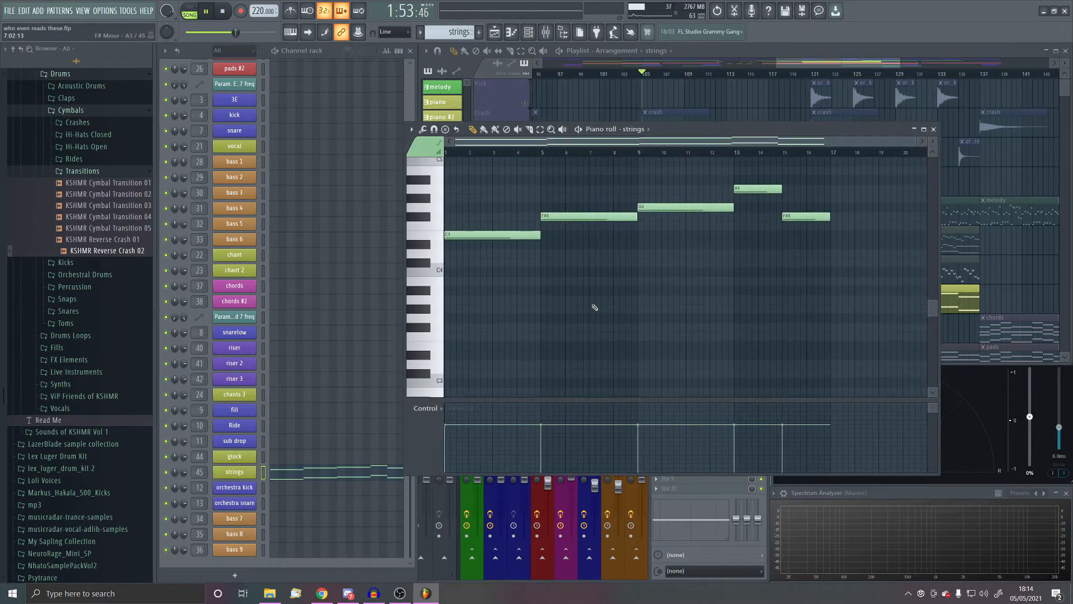
key(space)
scroll(595, 307, up, 1)
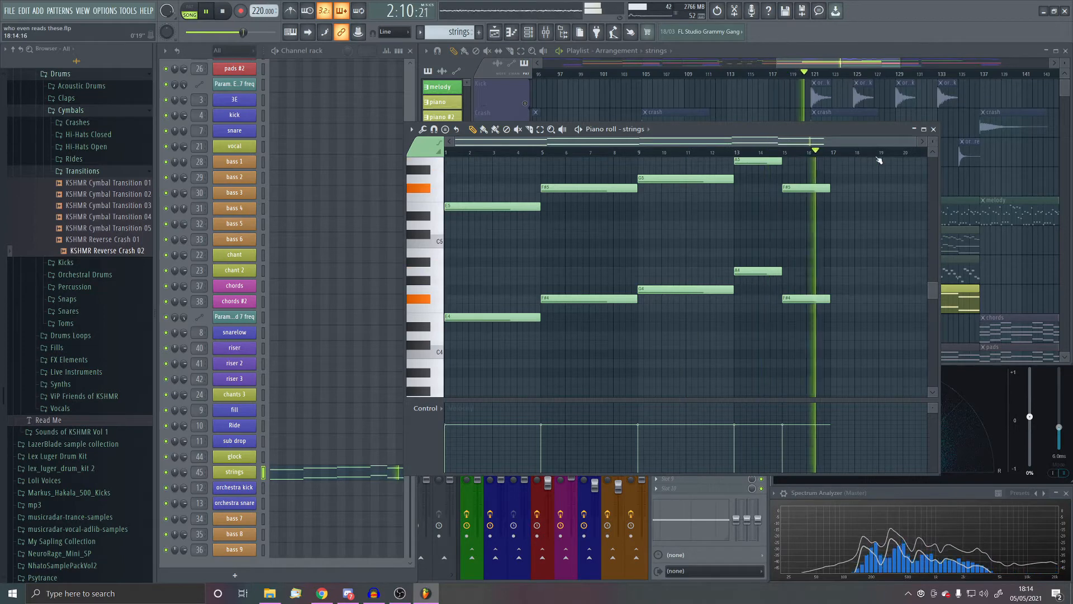
- Stop playback, close the piano roll, and inspect the strings mixer track's Fruity parametric EQ 2, Fruity Reeverb 2 and Pumper-Compressor settings
key(space)
click(933, 130)
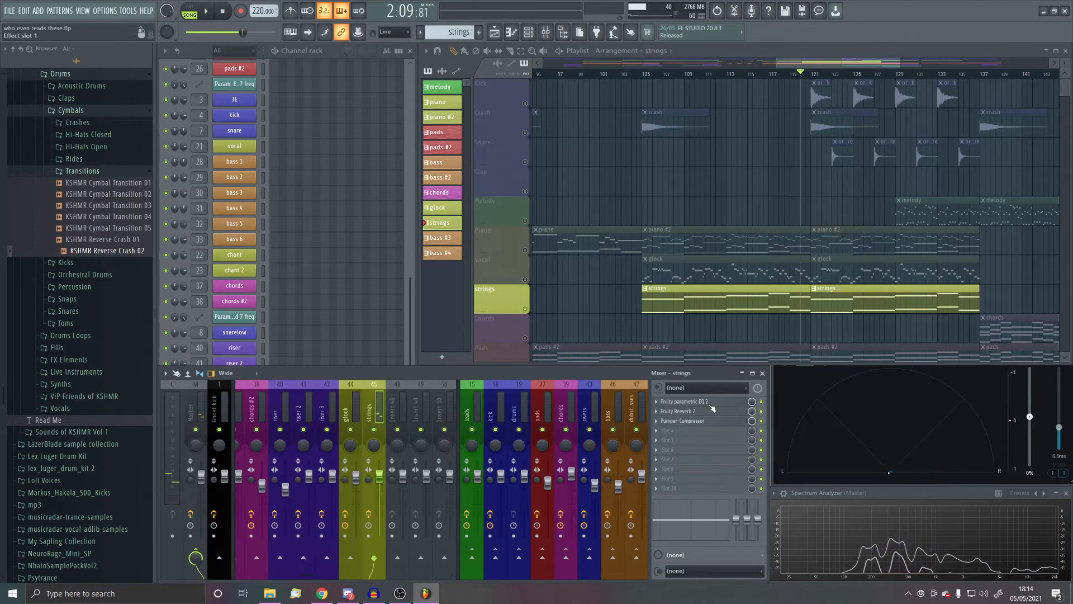
click(686, 402)
scroll(762, 285, up, 1)
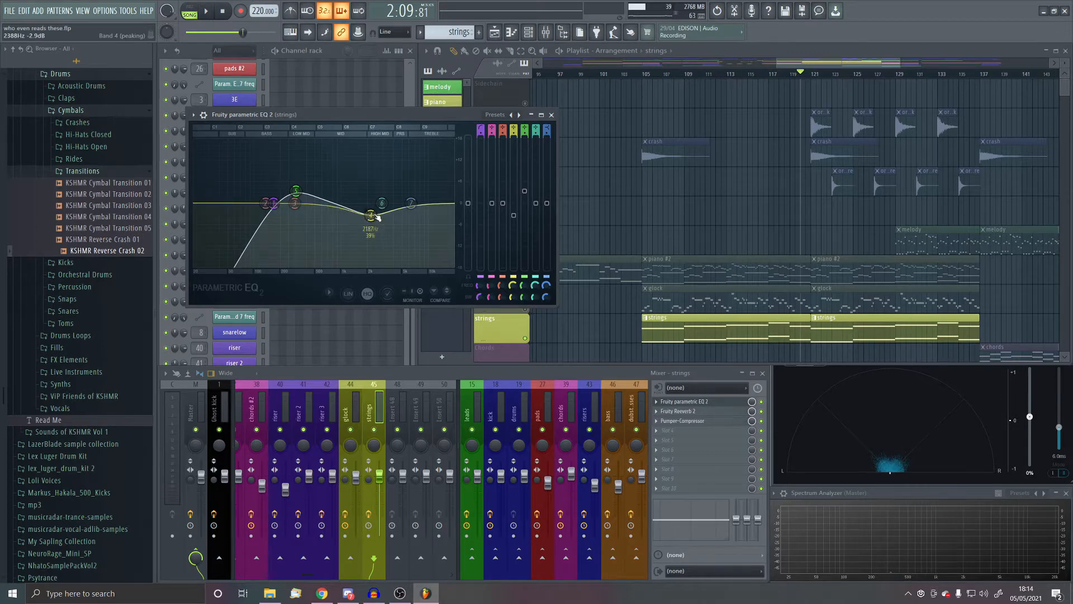
click(679, 411)
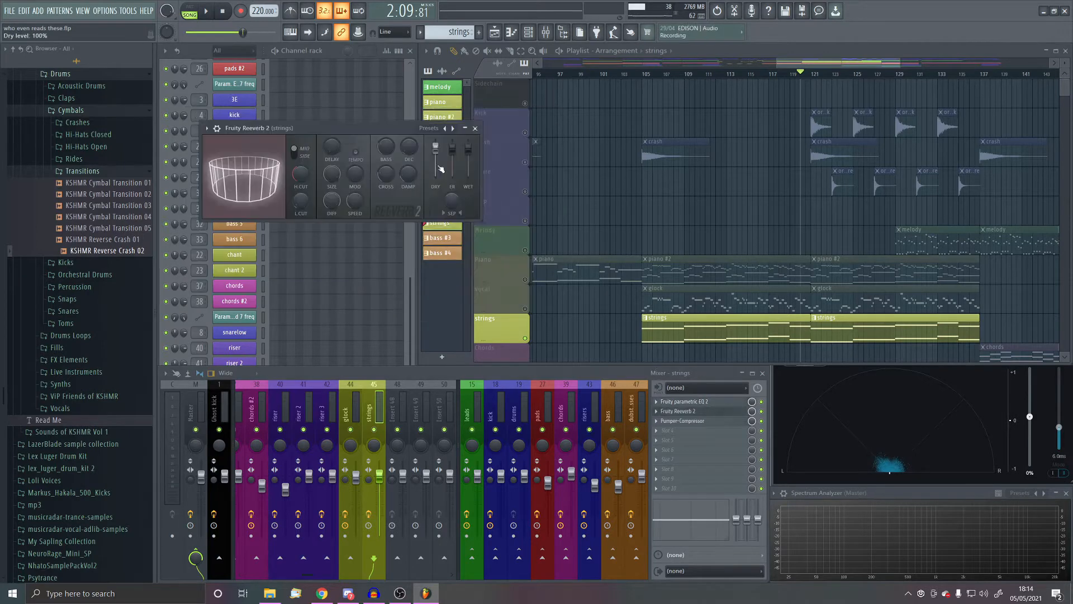
click(705, 412)
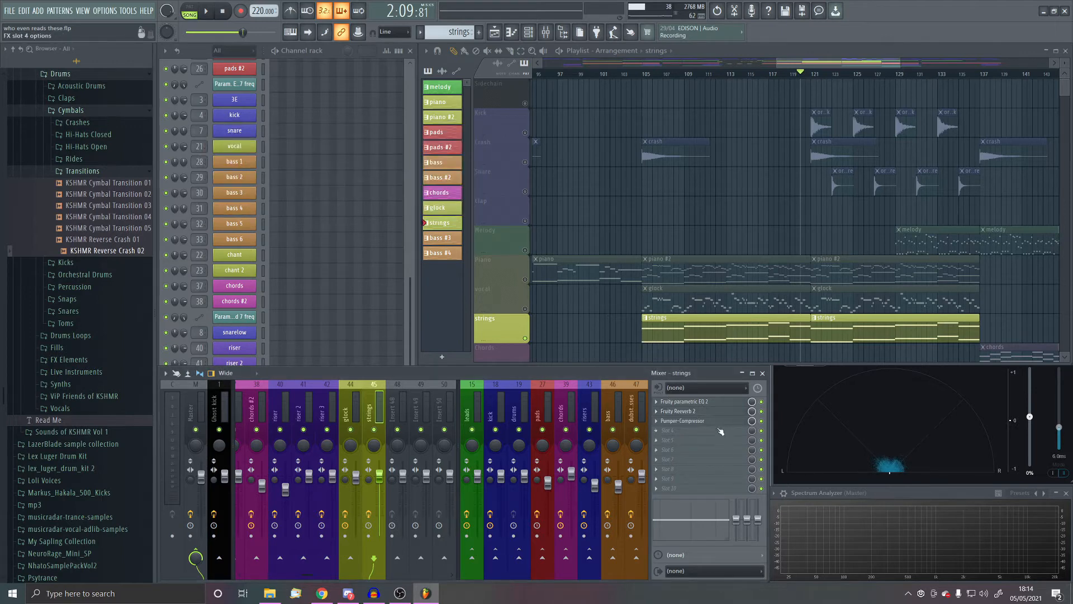
click(714, 422)
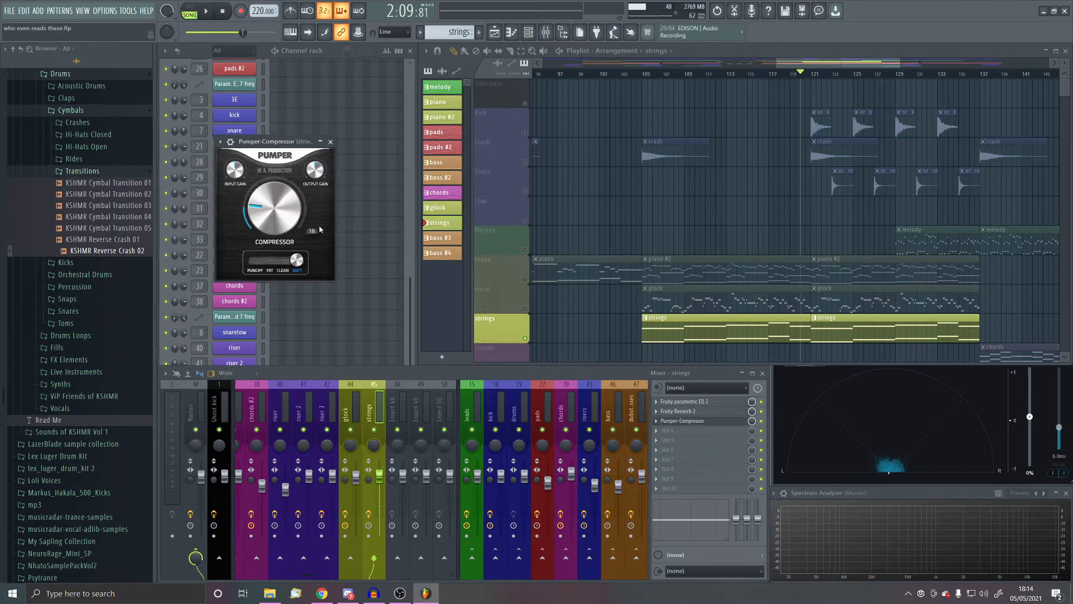
click(679, 421)
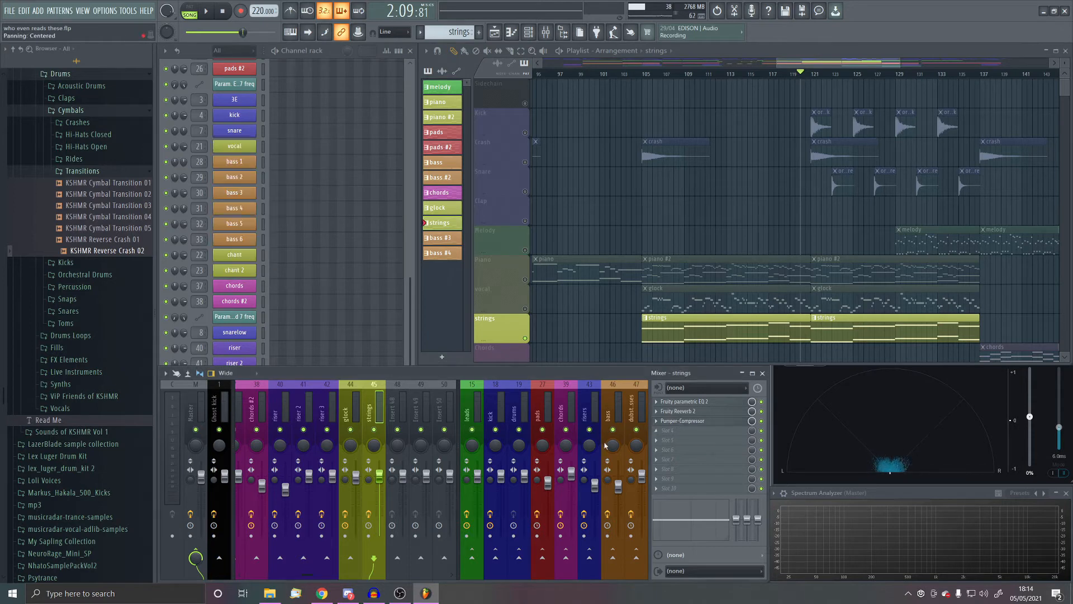
- Solo the Bass track in the playlist and briefly view the notes of the bass #3 pattern starting at bar 121
scroll(530, 257, down, 5)
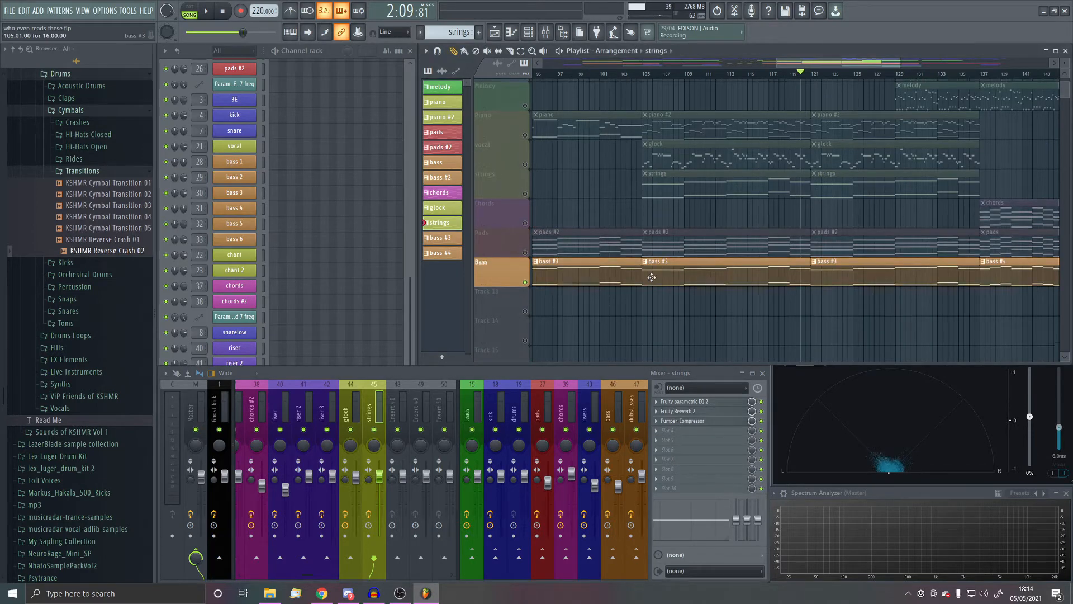
scroll(724, 272, down, 3)
scroll(811, 263, up, 2)
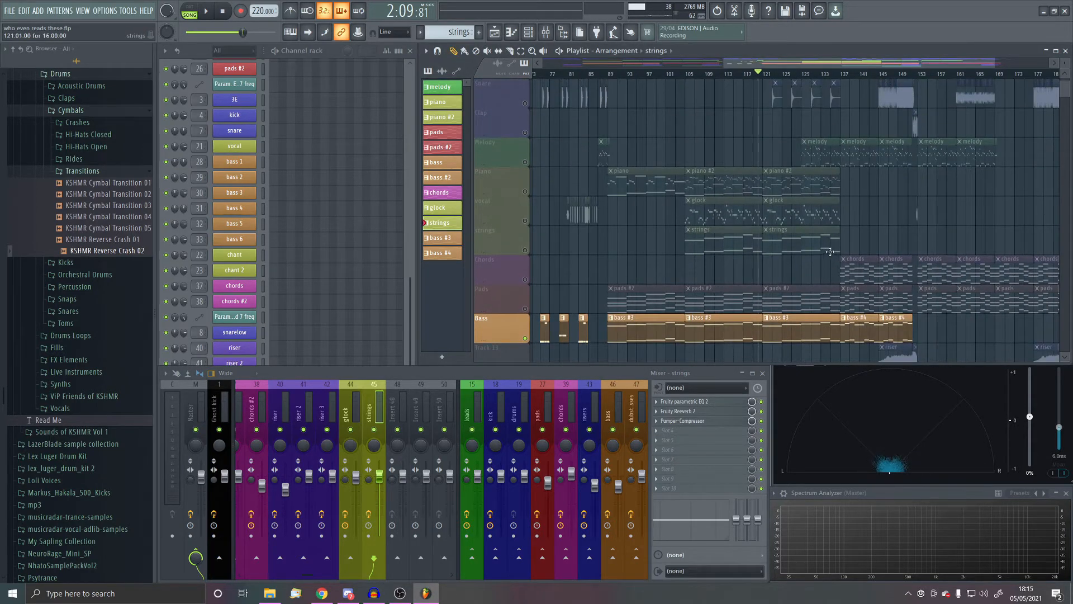
scroll(830, 252, down, 2)
scroll(822, 263, down, 3)
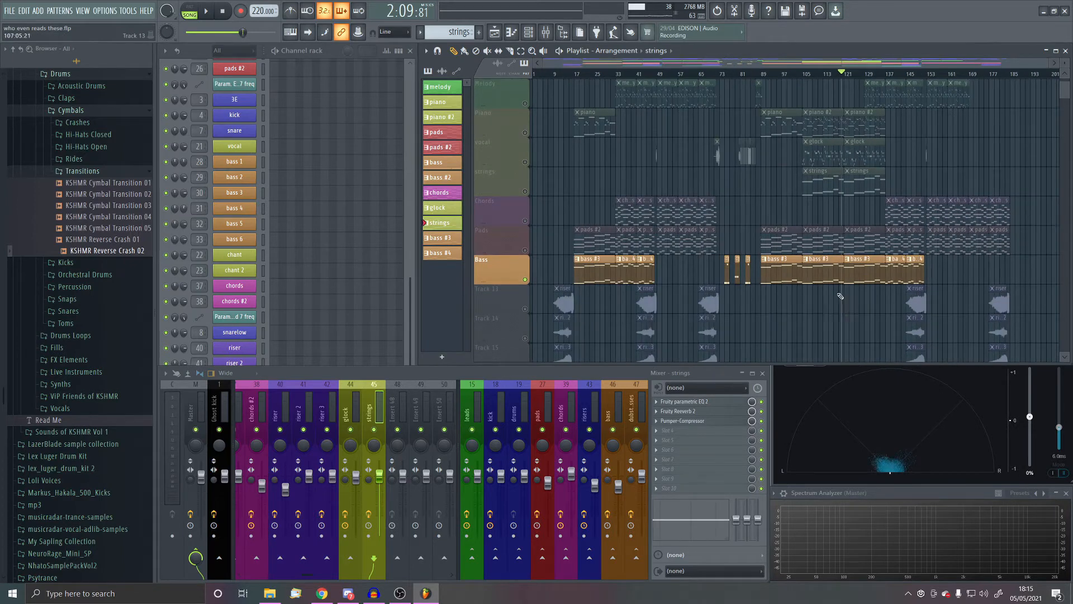
scroll(840, 296, up, 4)
scroll(688, 299, up, 1)
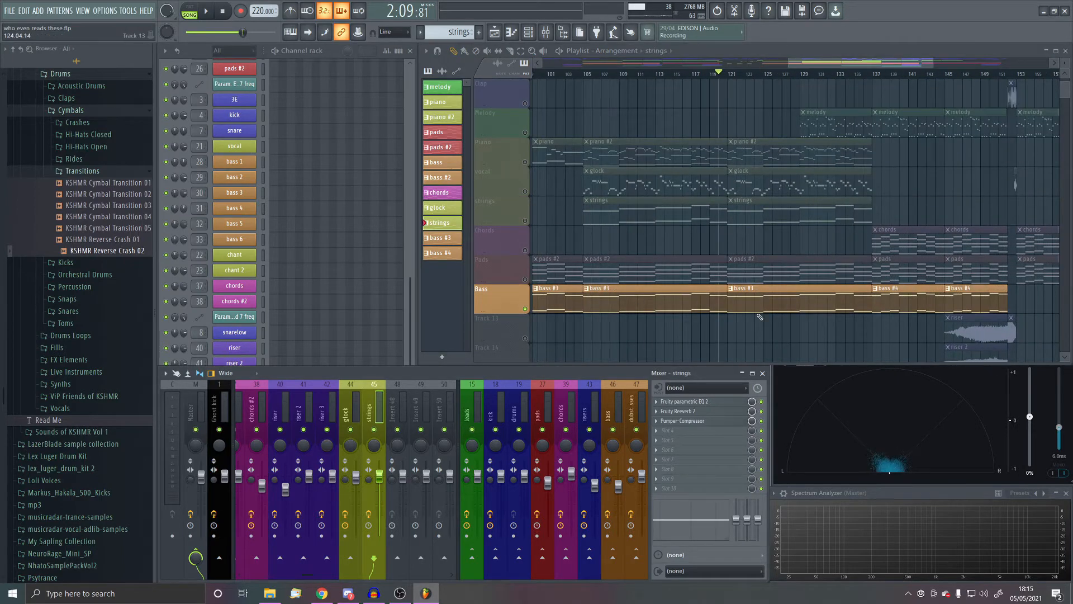
scroll(784, 296, up, 2)
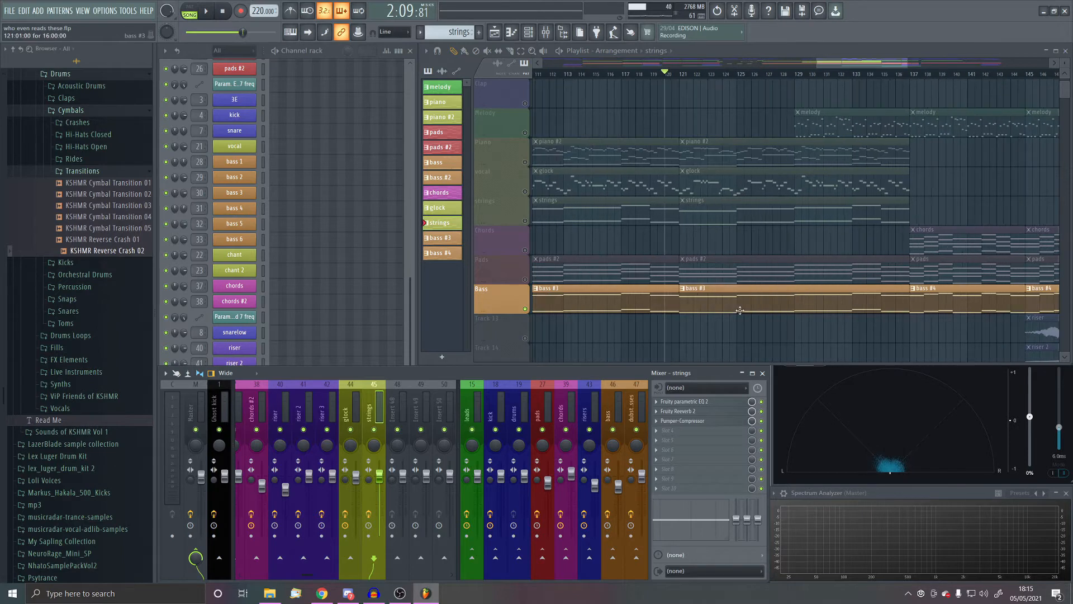
double_click(764, 301)
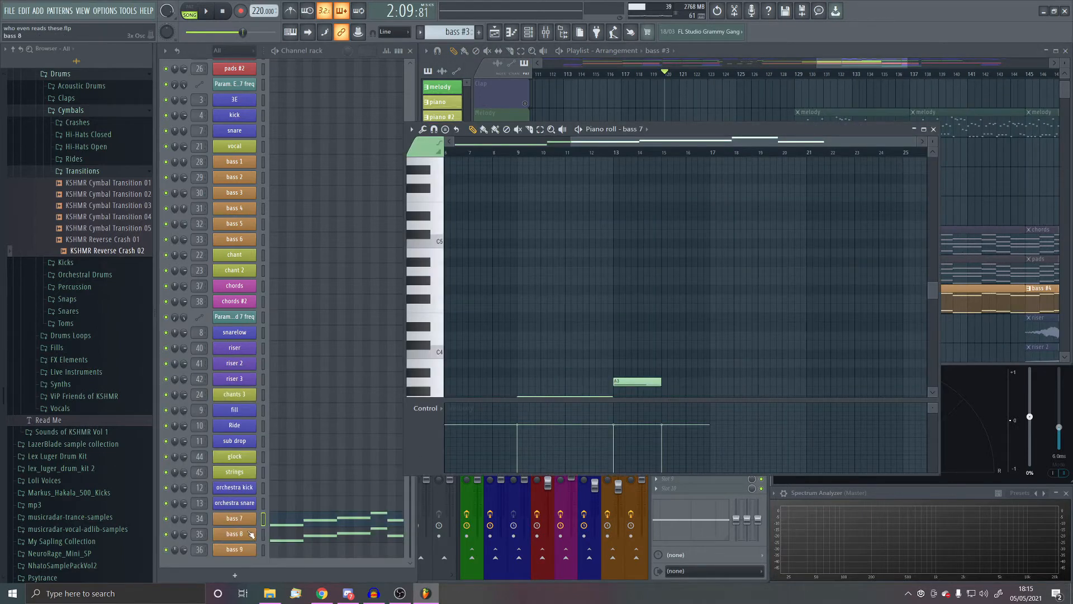
click(934, 129)
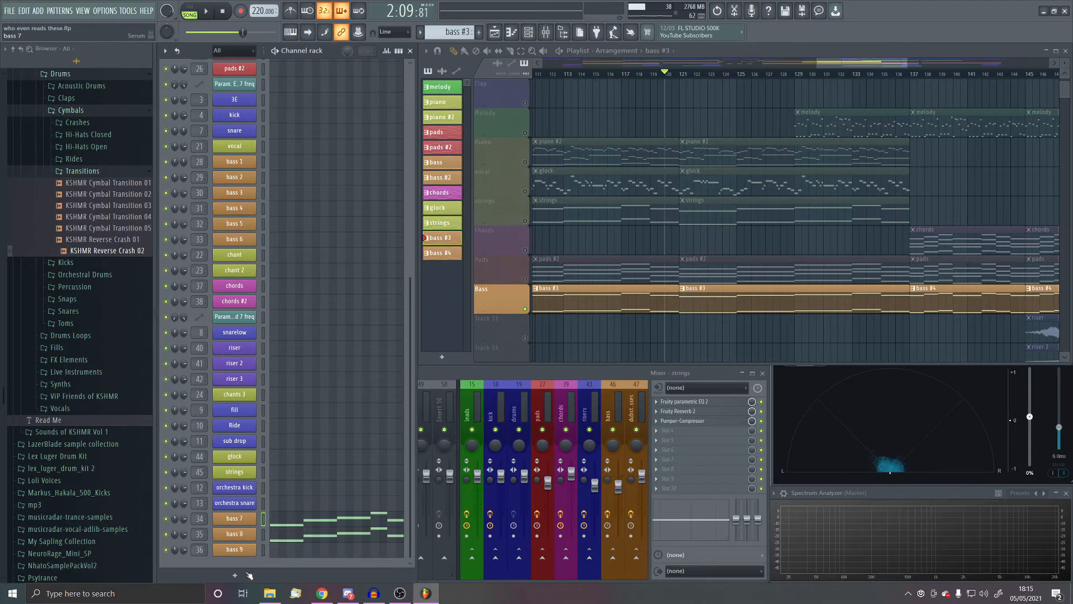
- View the 3x Osc oscillator settings of the bass 8 channel and close the instrument
click(243, 534)
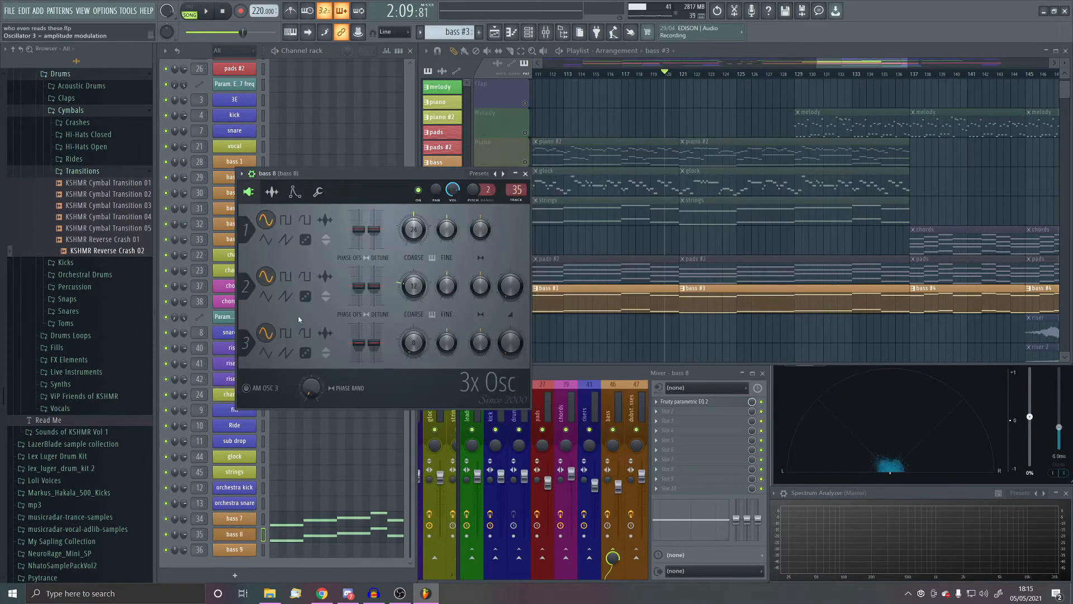
click(235, 535)
click(474, 376)
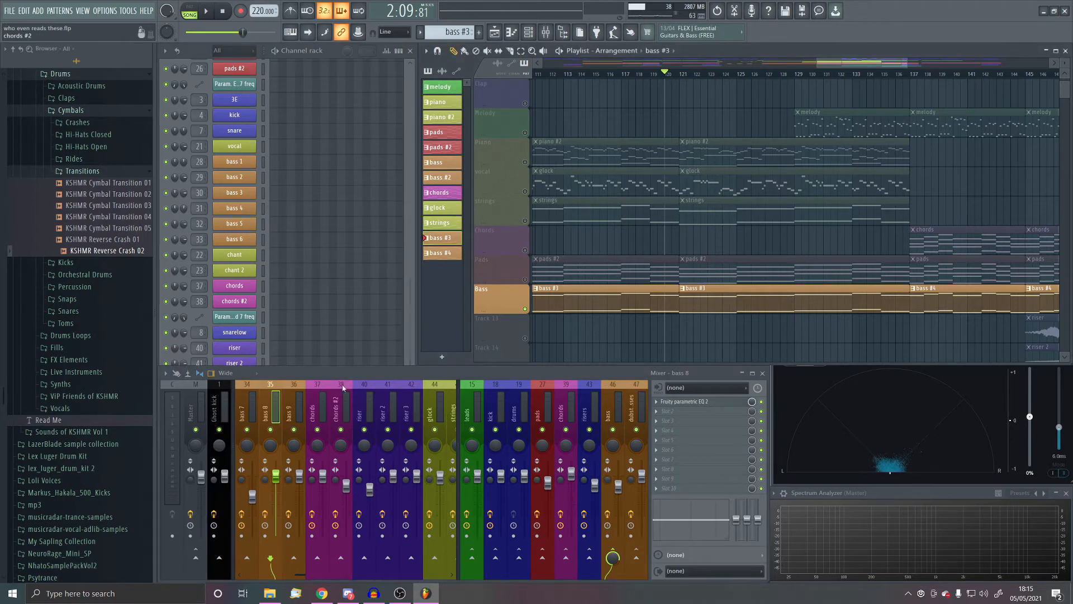
- Mute the bass 7 channel and briefly play the bass 8 sound
click(408, 327)
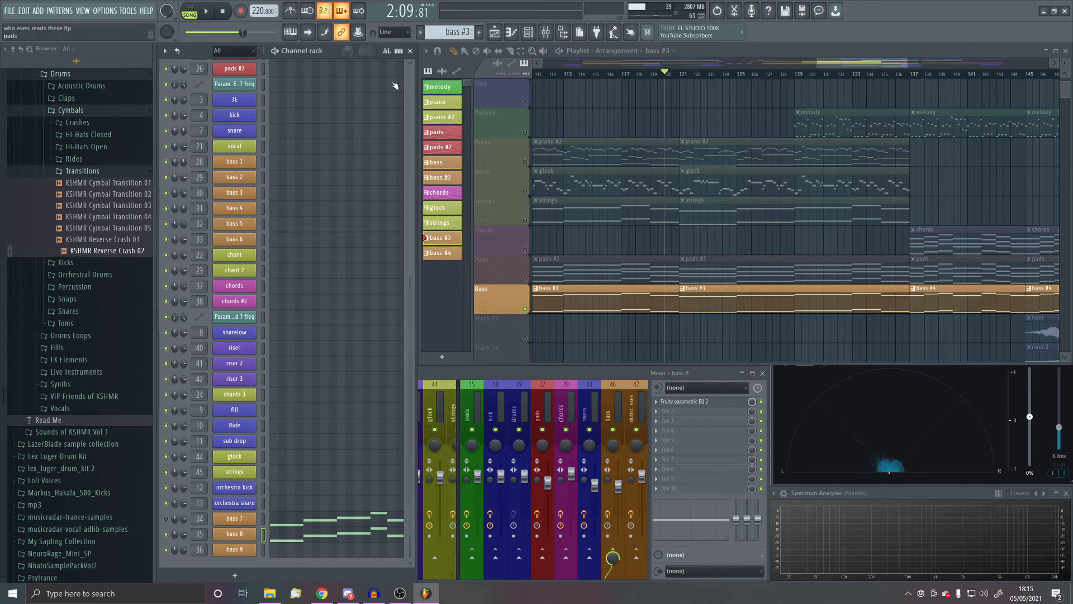
click(208, 11)
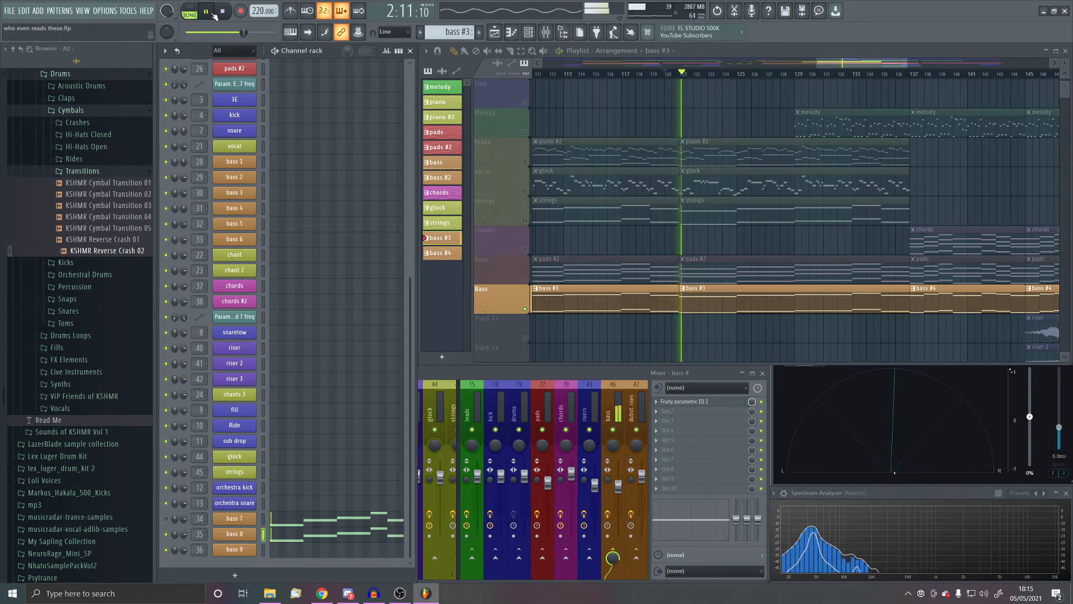
key(space)
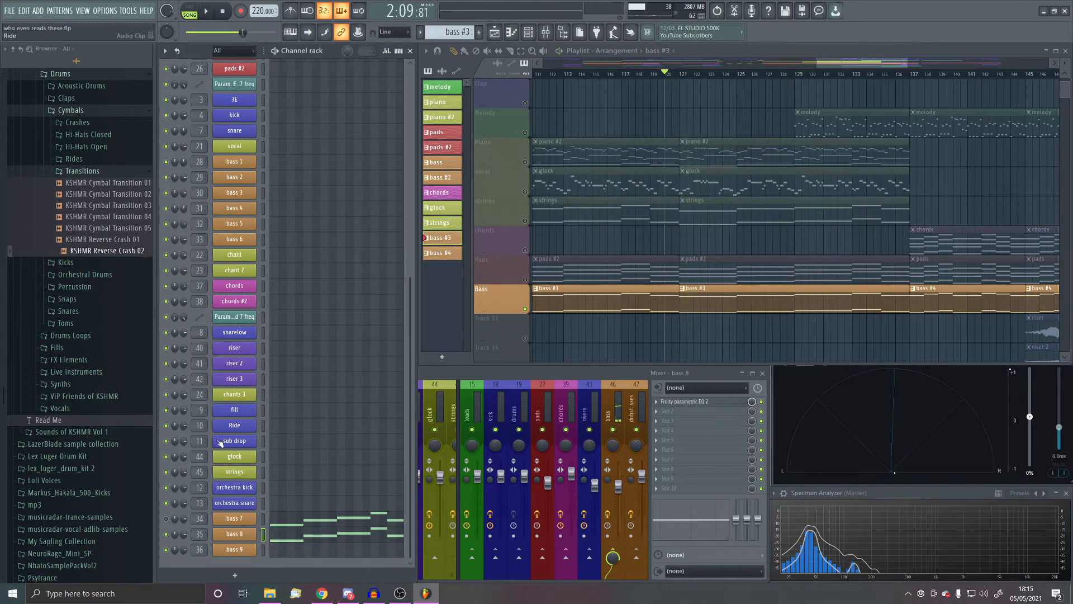
- Recheck bass 8's 3x Osc settings and examine the Fruity parametric EQ 2 on its mixer track, closing both
click(248, 534)
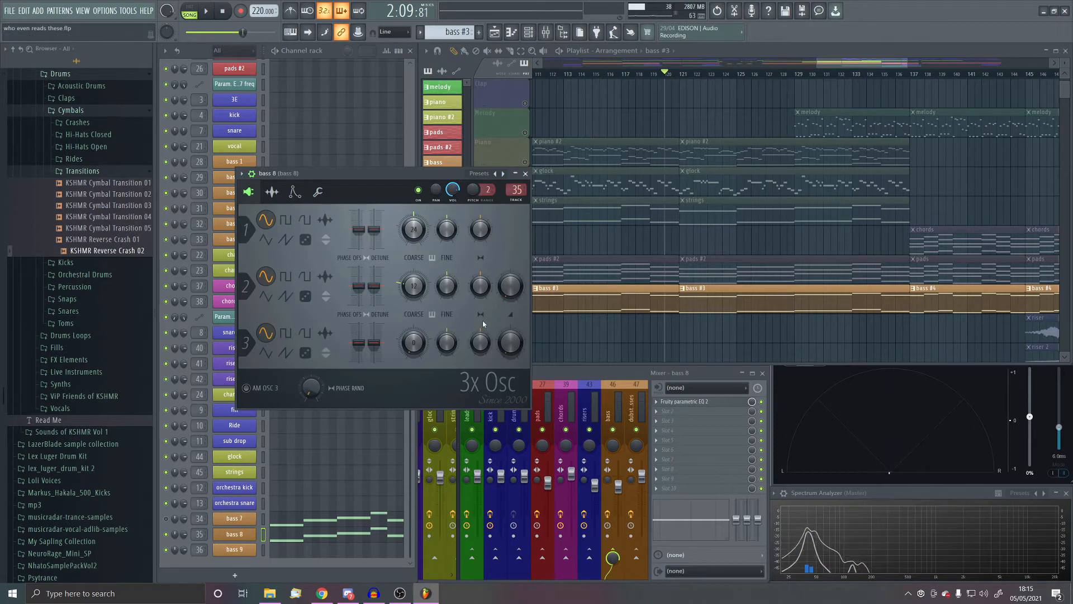
click(237, 536)
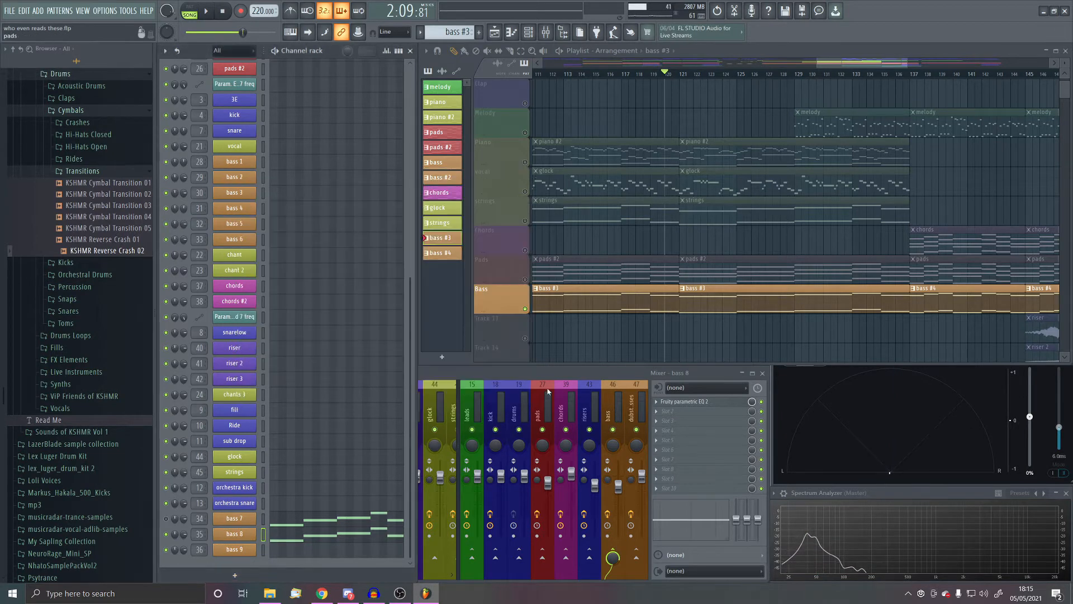
click(491, 372)
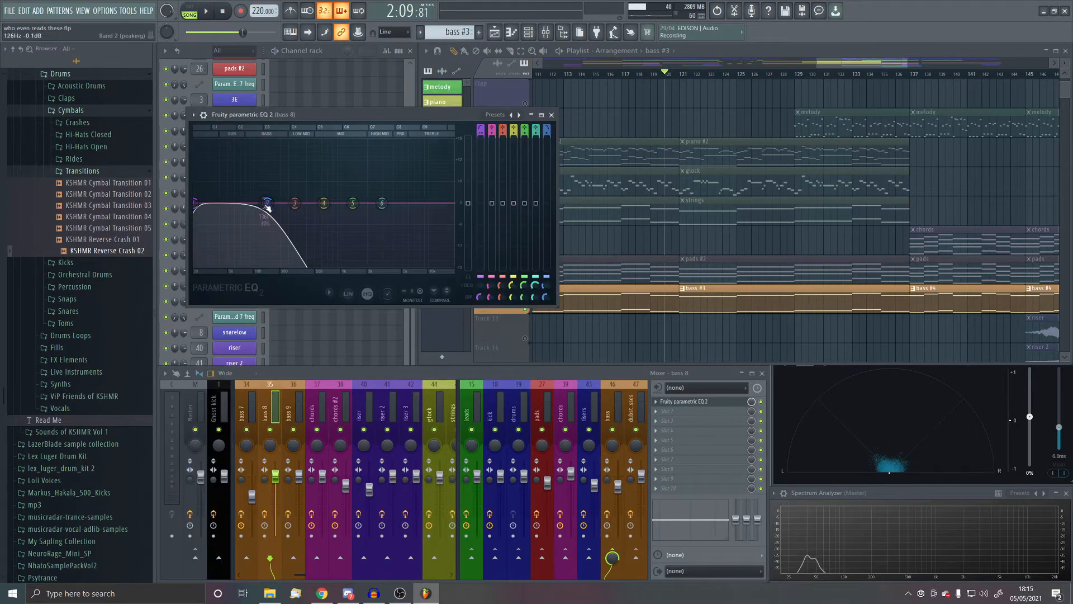
click(696, 402)
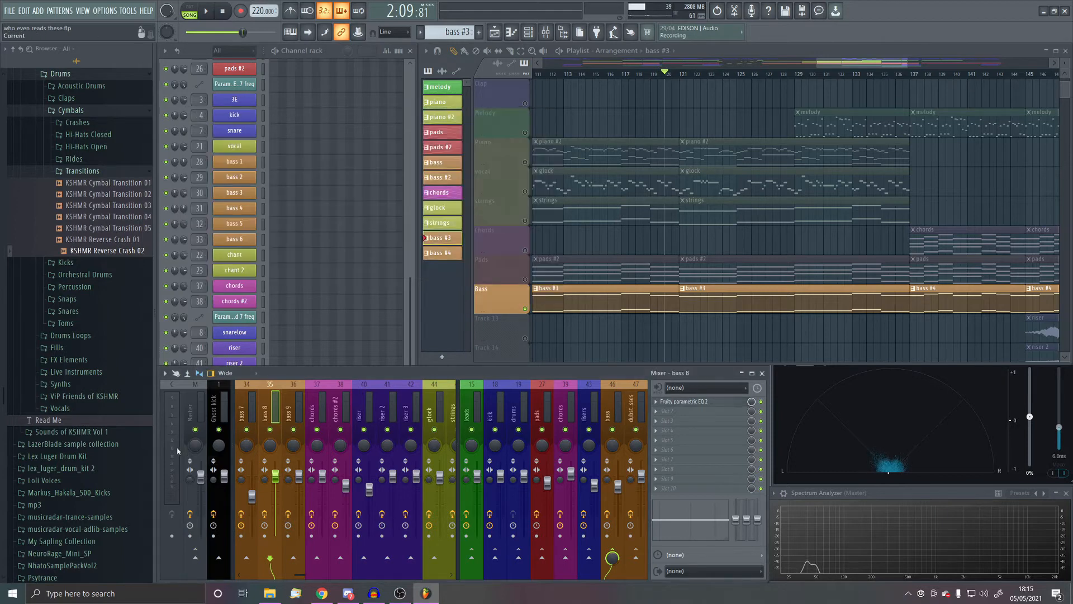
- Unmute the bass 7 channel, mute bass 8 and play the bass 7 sound
click(414, 340)
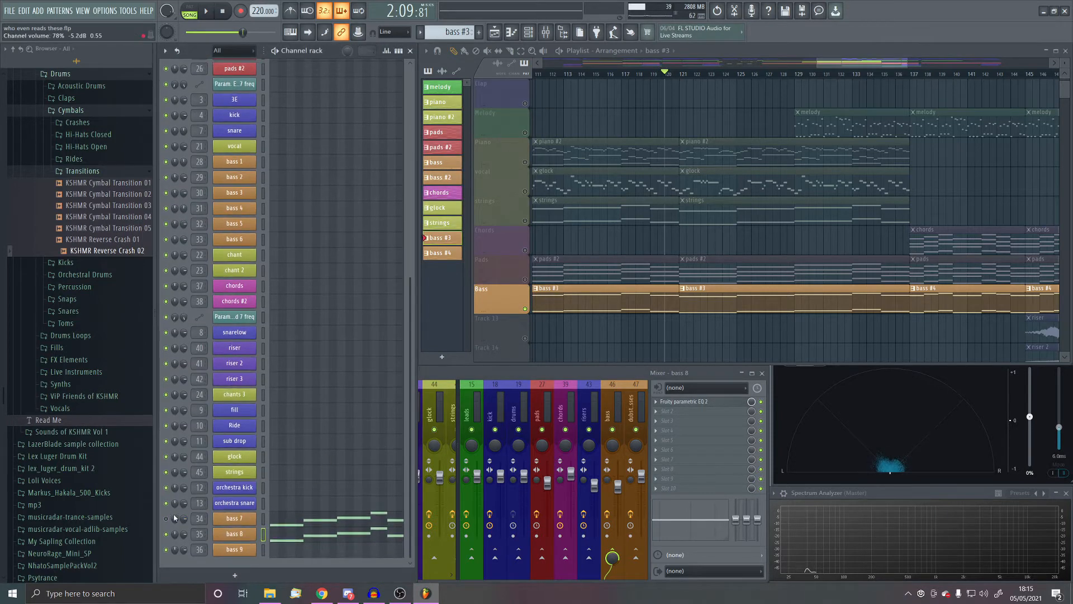
click(249, 519)
click(235, 523)
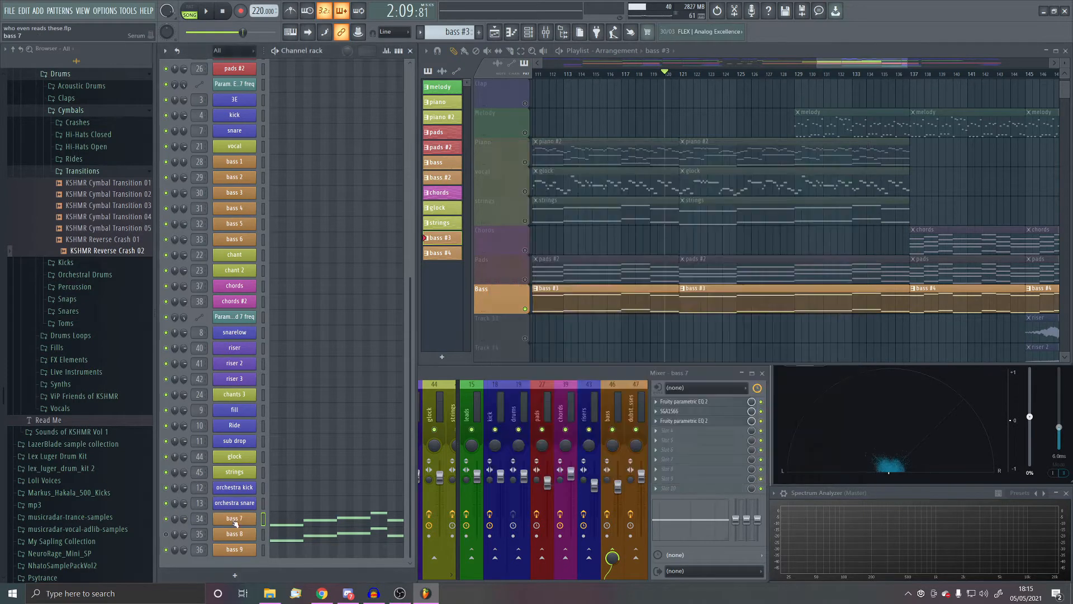
click(206, 10)
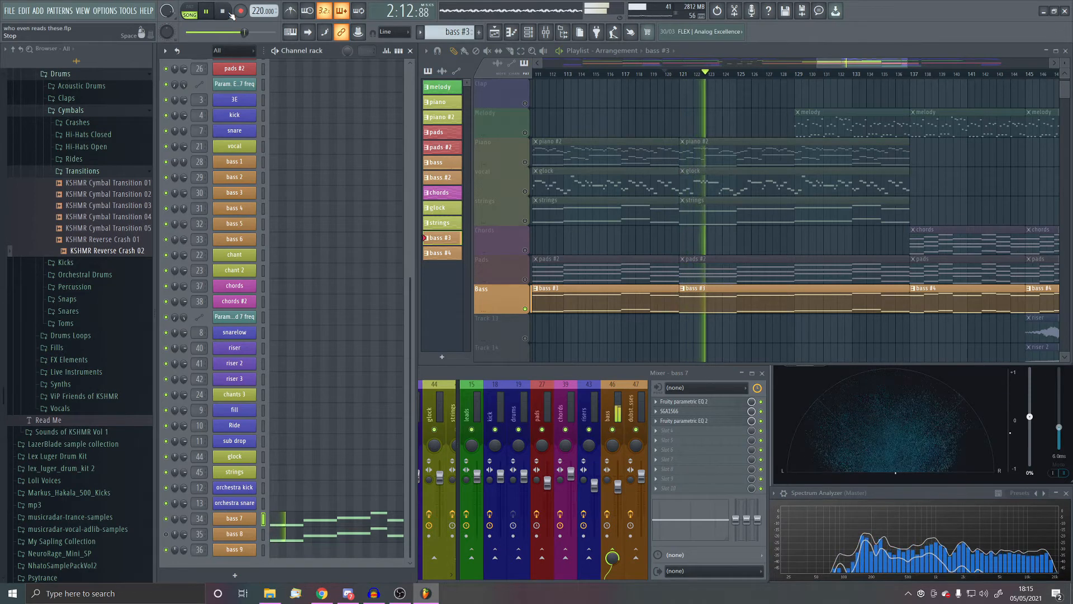
- Examine the oscillator and FX pages of bass 7's Serum patch, saving the project and restarting playback
click(237, 519)
drag(662, 153, 546, 181)
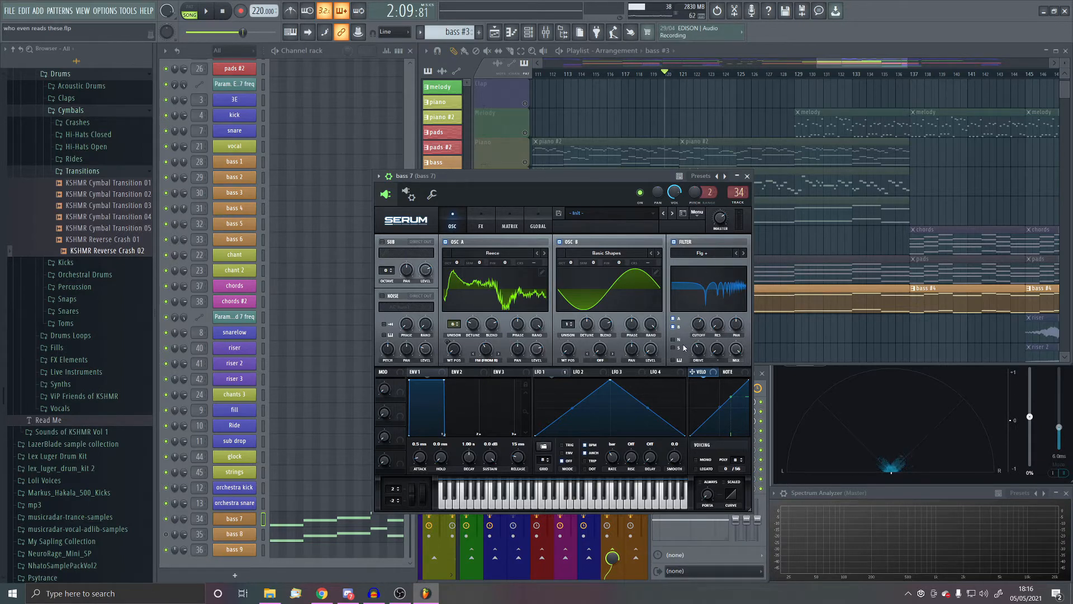
key(ctrl+s)
click(481, 224)
key(space)
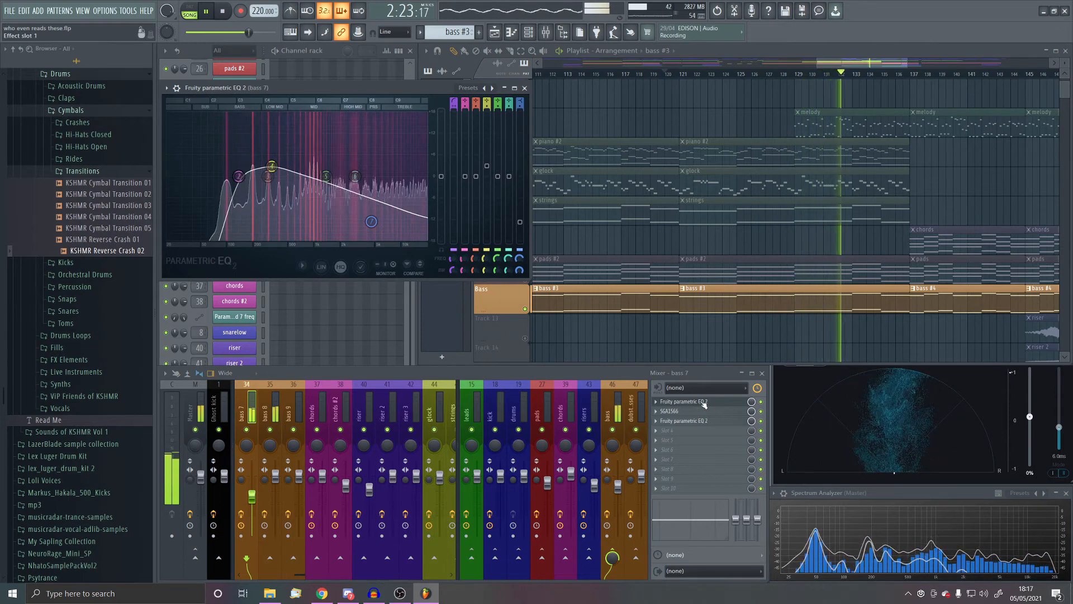
- Inspect the SGA1566 and second Fruity parametric EQ 2 on the bass 7 mixer track during playback, closing each plugin
click(693, 416)
click(692, 412)
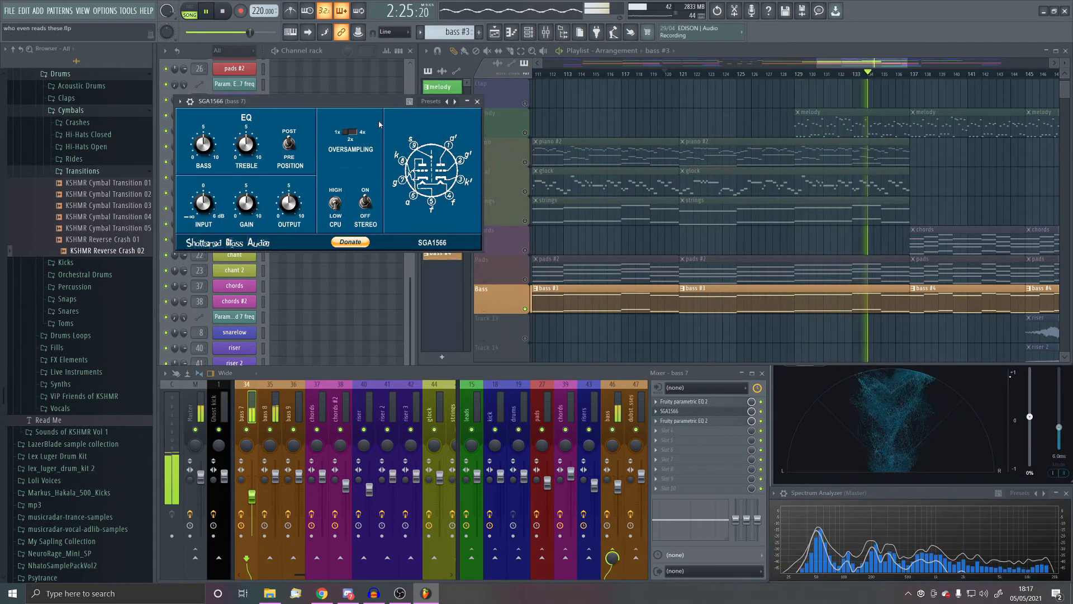
drag(356, 110, 411, 218)
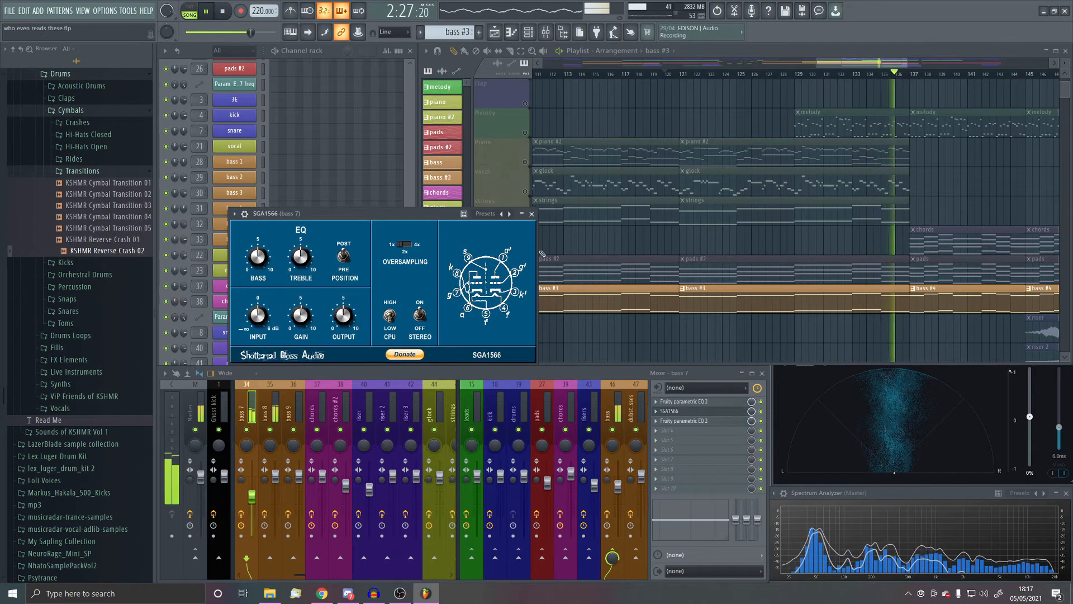
click(693, 412)
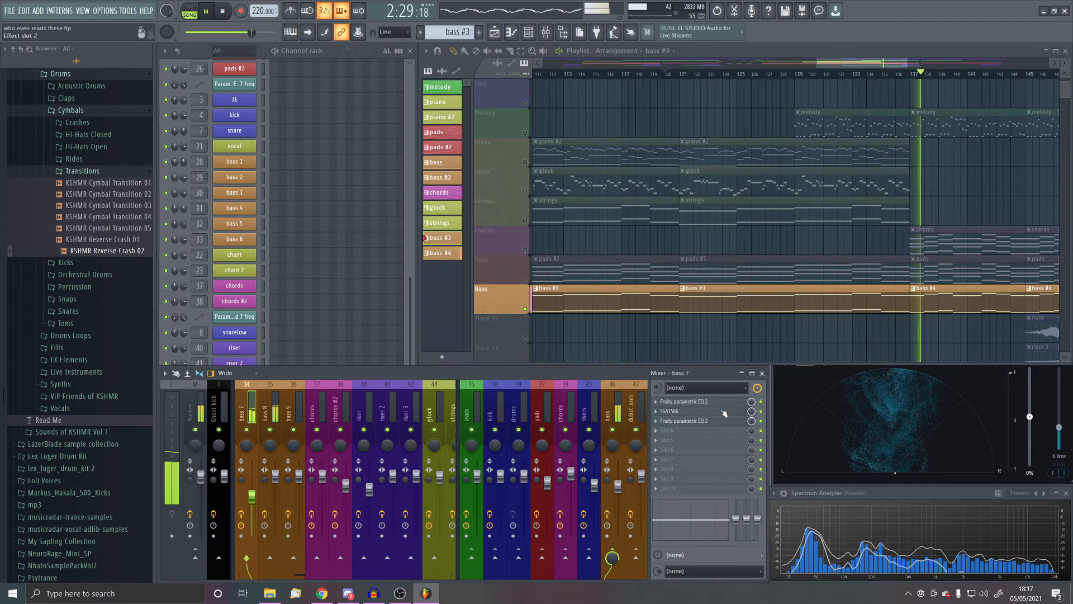
click(698, 422)
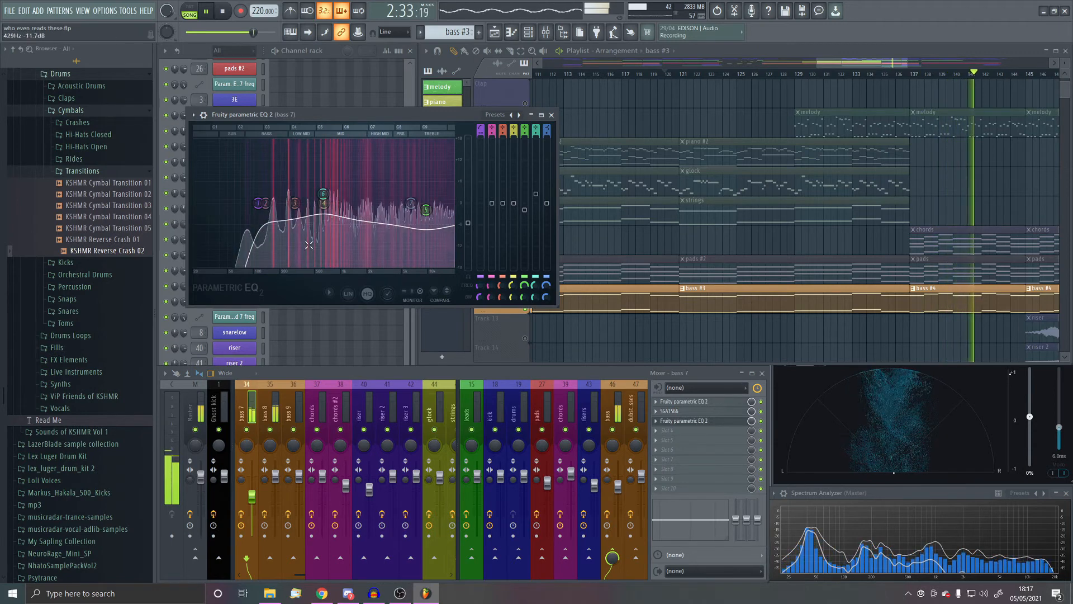
click(685, 422)
- Inspect the CamelCrusher, Fruity parametric EQ 2 and Pumper-Compressor settings on the bass mixer track, and close the compressor
click(613, 417)
click(682, 401)
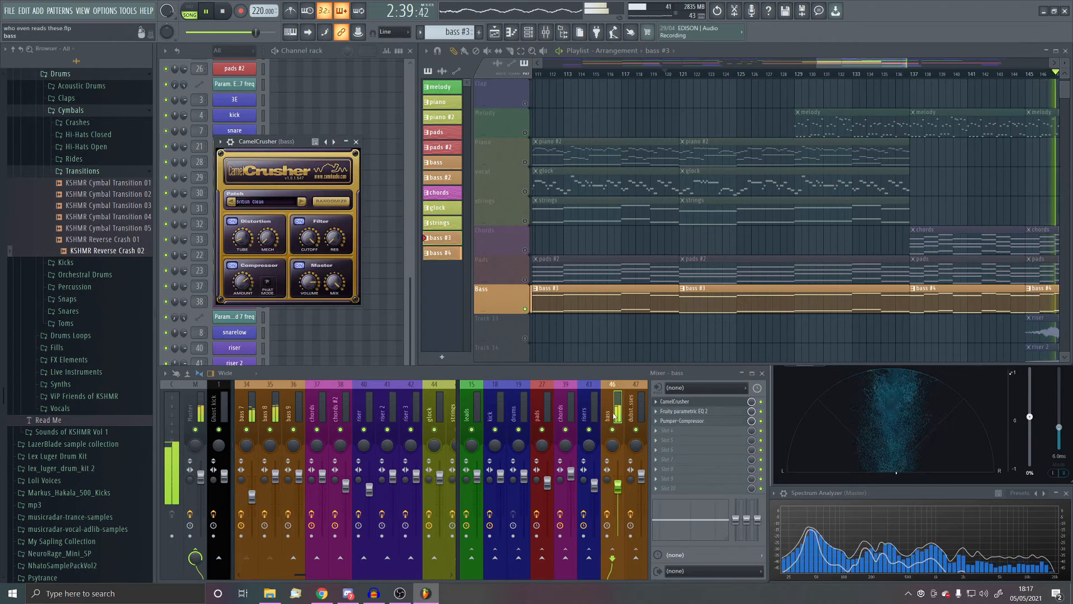
click(711, 412)
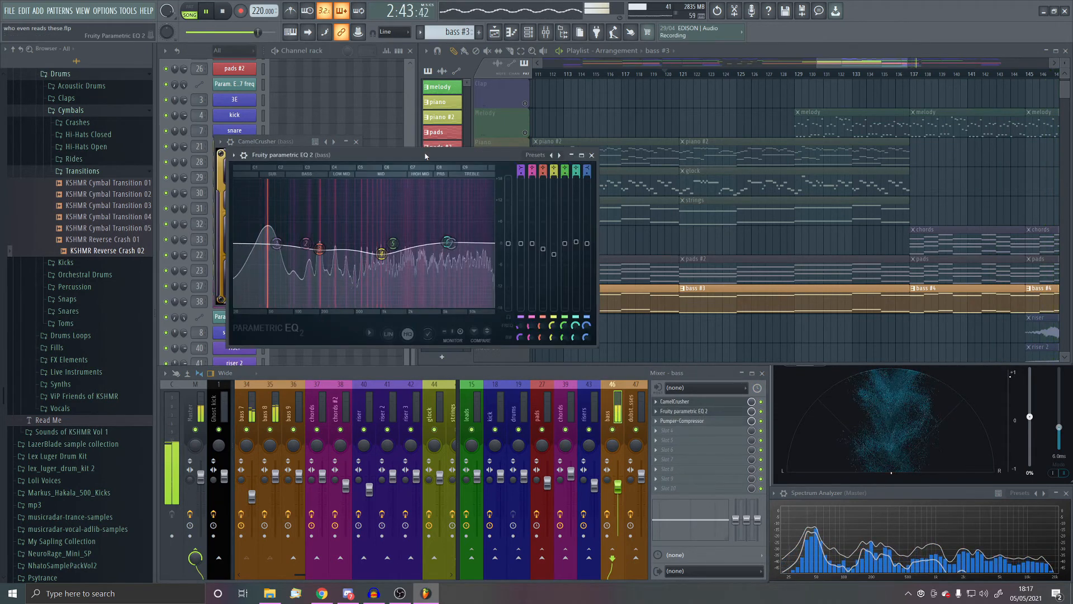
drag(426, 156, 540, 145)
click(692, 423)
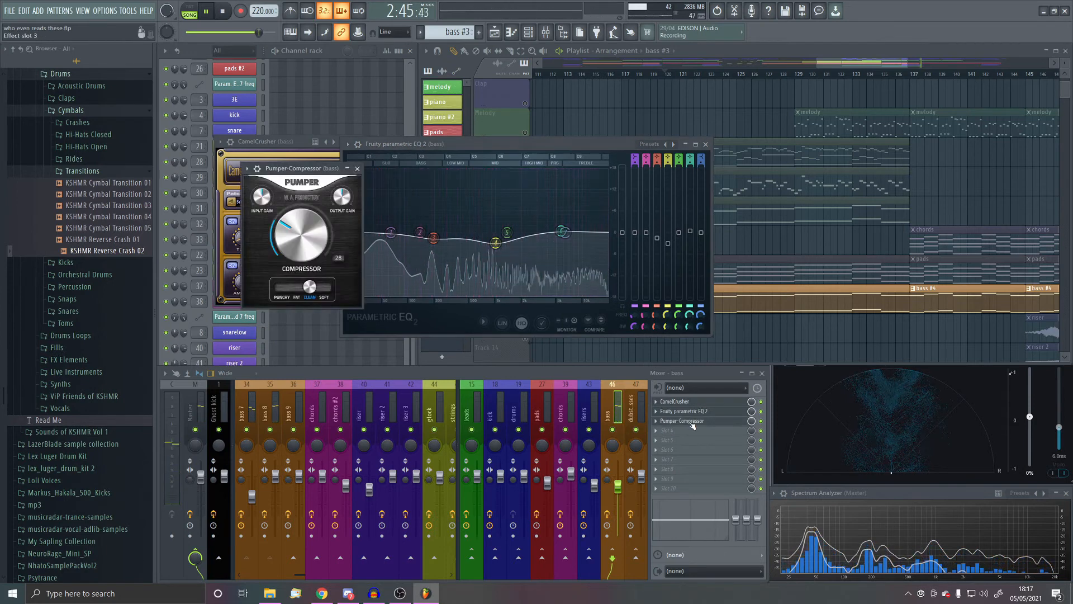
click(358, 168)
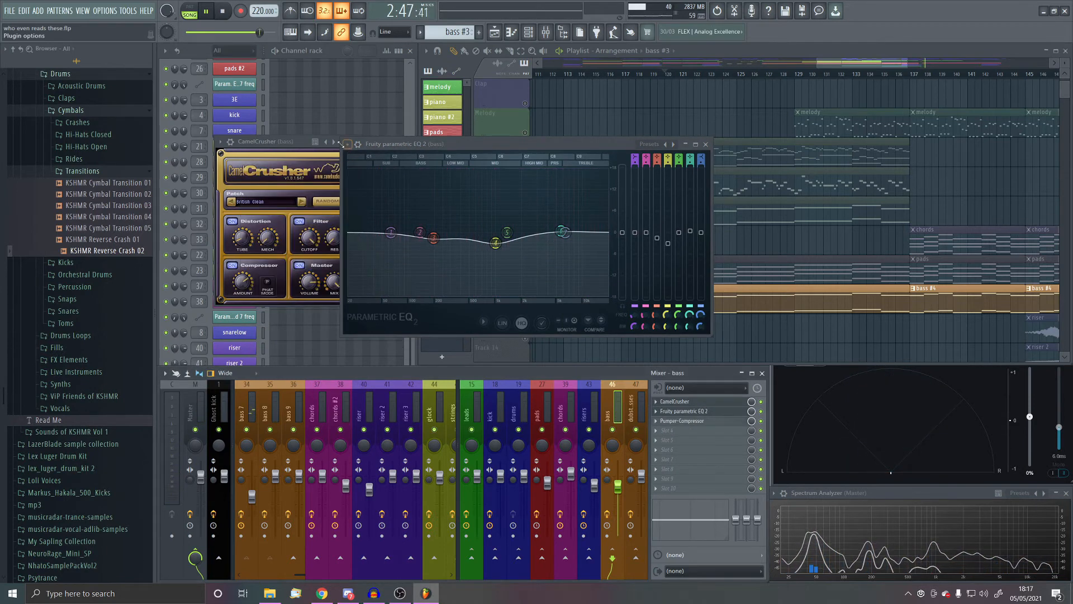
- Close the CamelCrusher and Fruity parametric EQ 2 windows of the bass mixer track
click(344, 142)
click(360, 142)
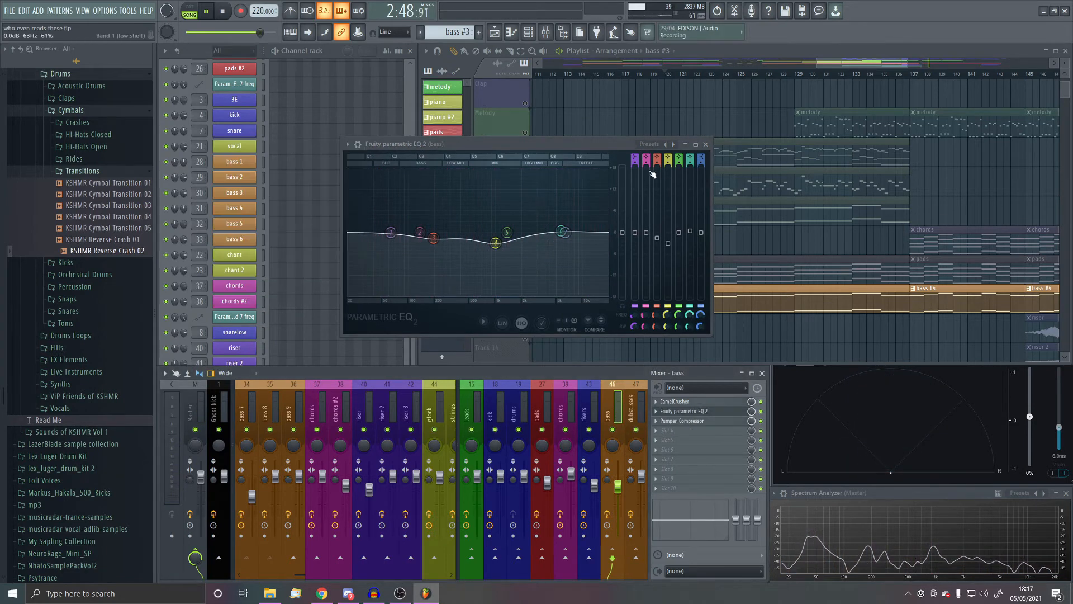
click(705, 145)
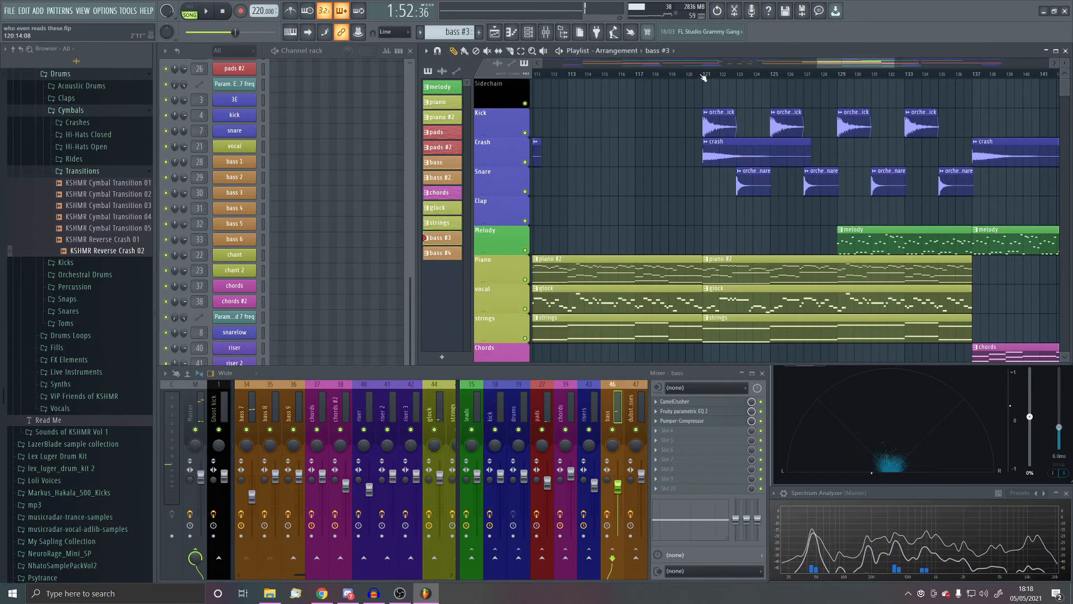
- Solo the Kick track, open the orchestra kick sample's settings and play the part from bar 121
click(695, 74)
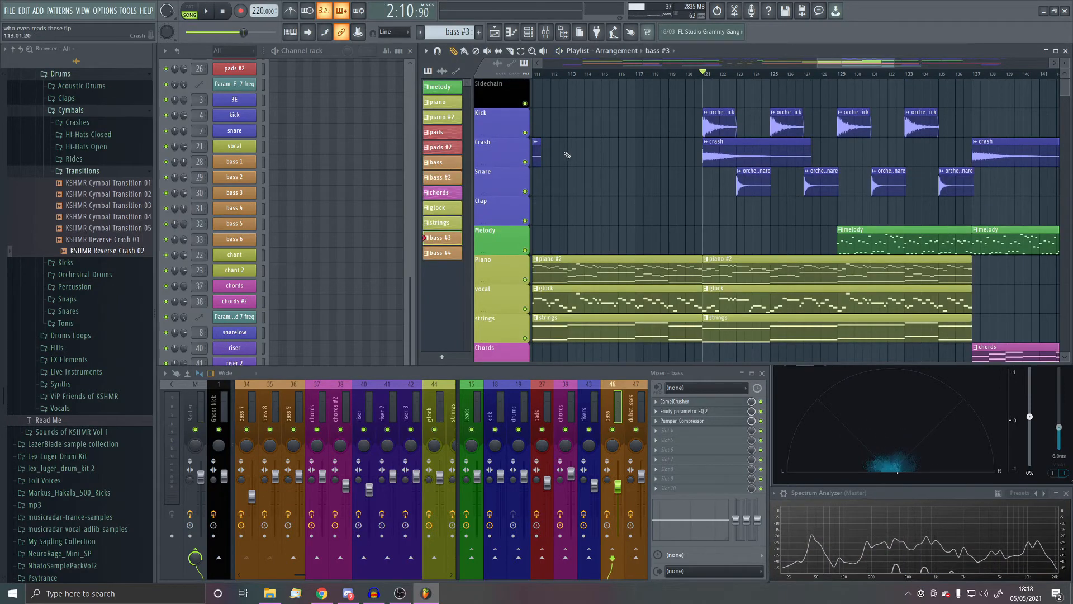
right_click(526, 132)
double_click(726, 124)
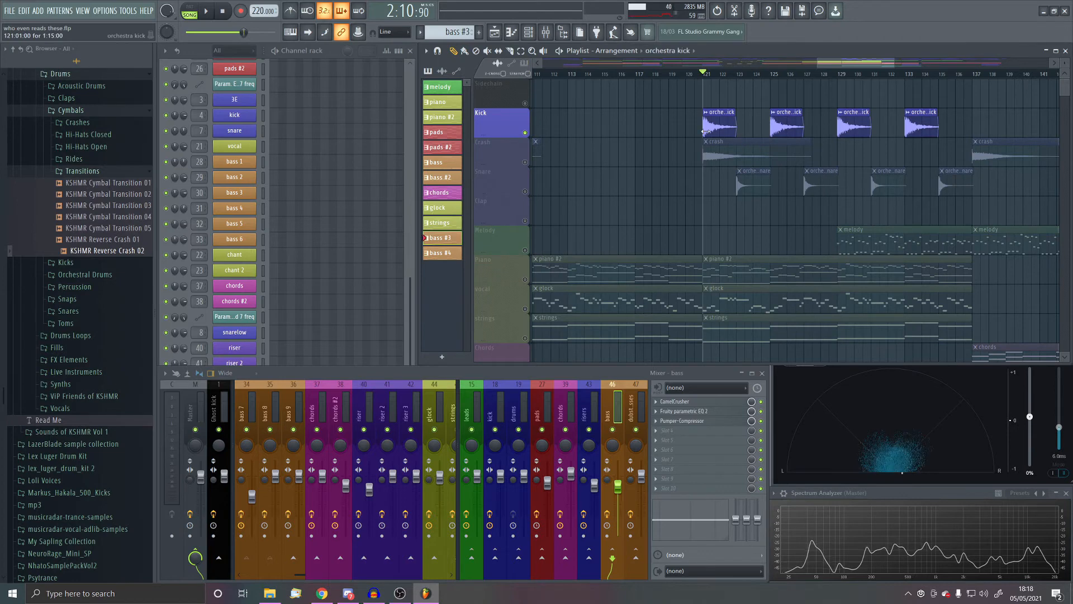
click(207, 12)
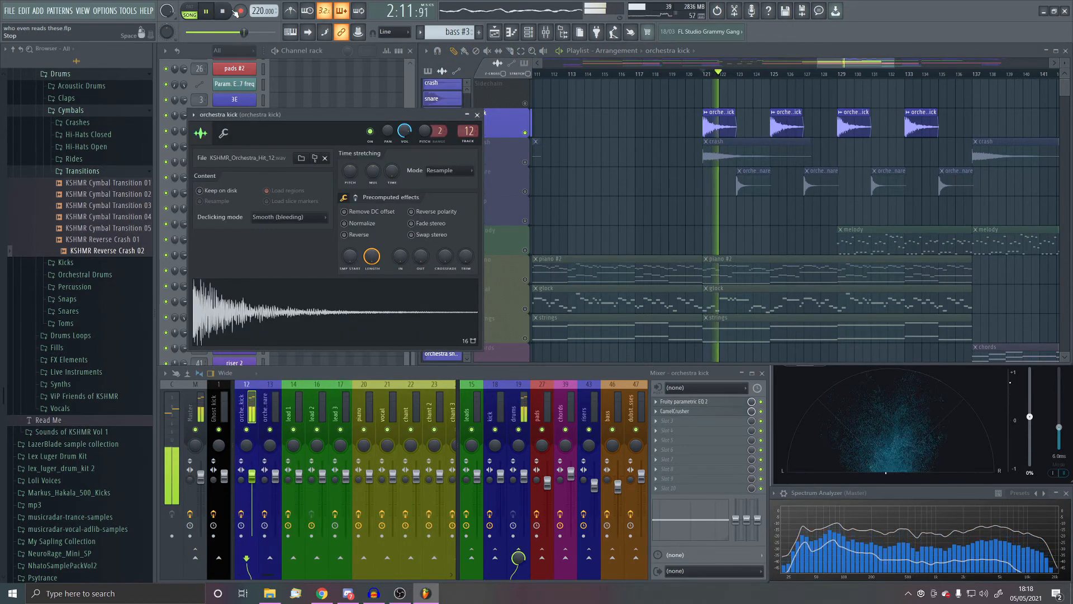
key(space)
- Inspect Fruity parametric EQ 2 and CamelCrusher on the orchestra kick mixer track, close each, and check the drums track
click(700, 402)
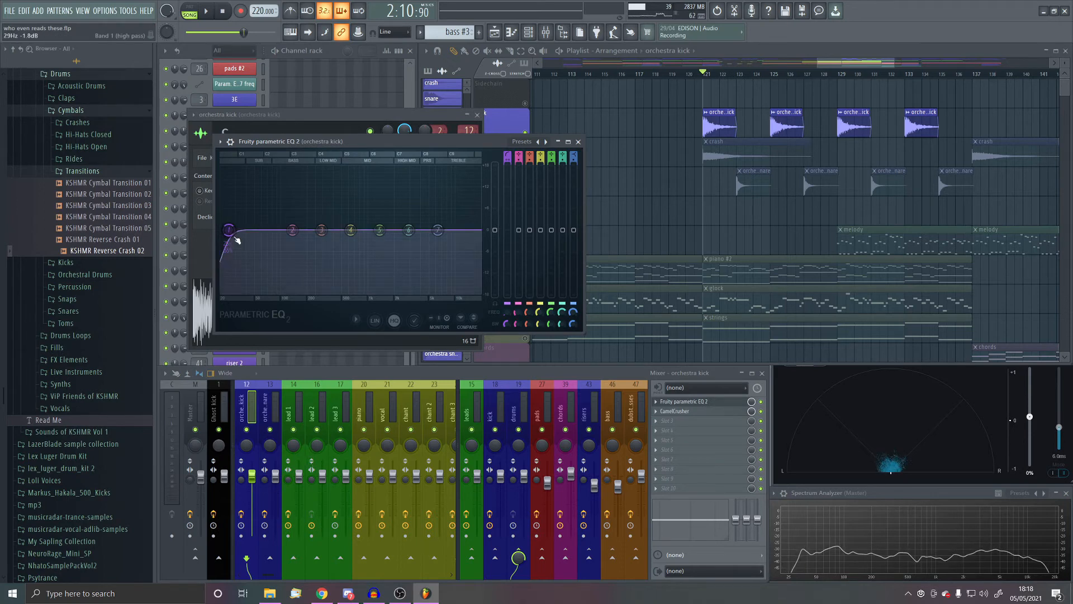
click(693, 405)
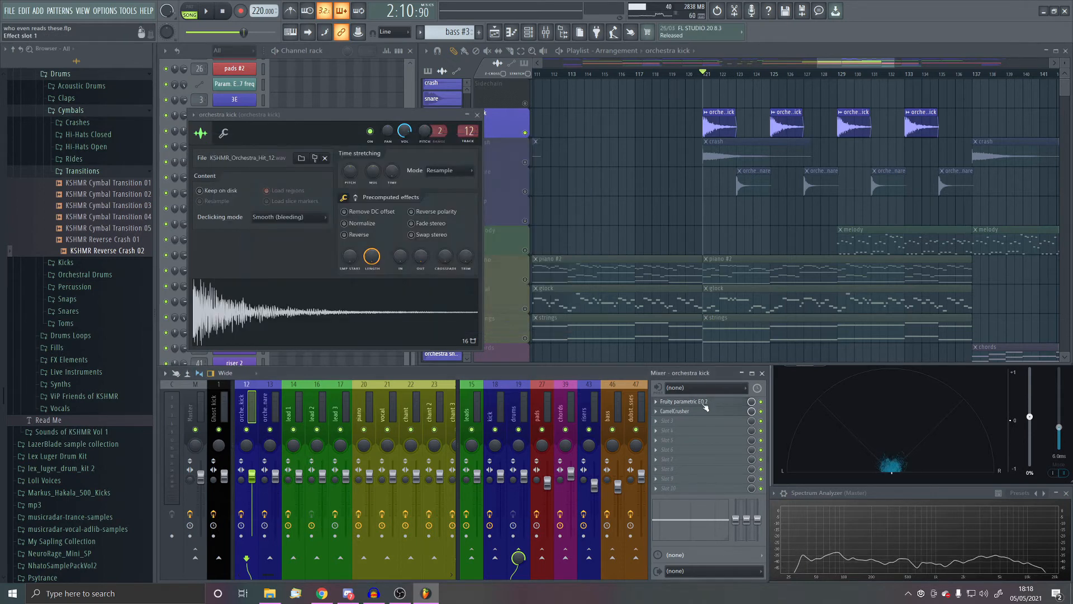
click(705, 415)
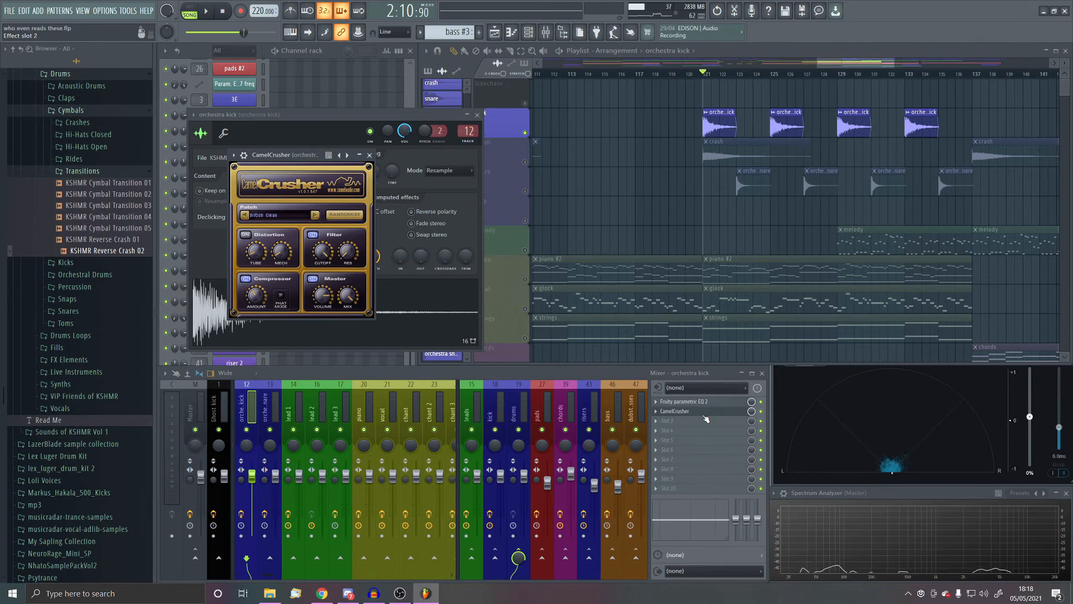
click(697, 417)
click(514, 413)
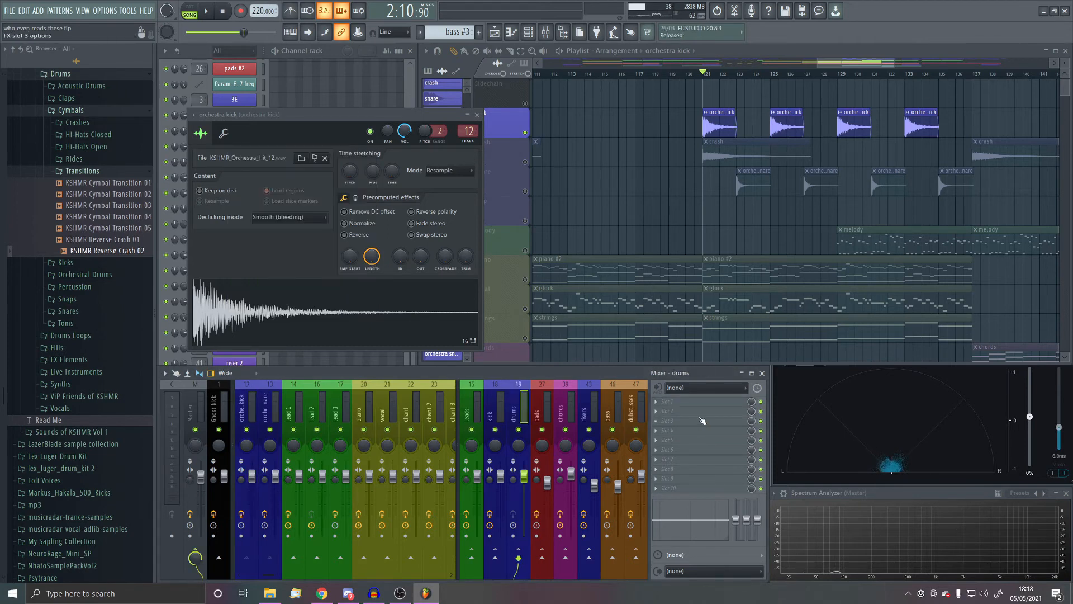
- Solo the Snare track, open the orchestra snare sample's settings and preview its sound
click(531, 188)
double_click(748, 182)
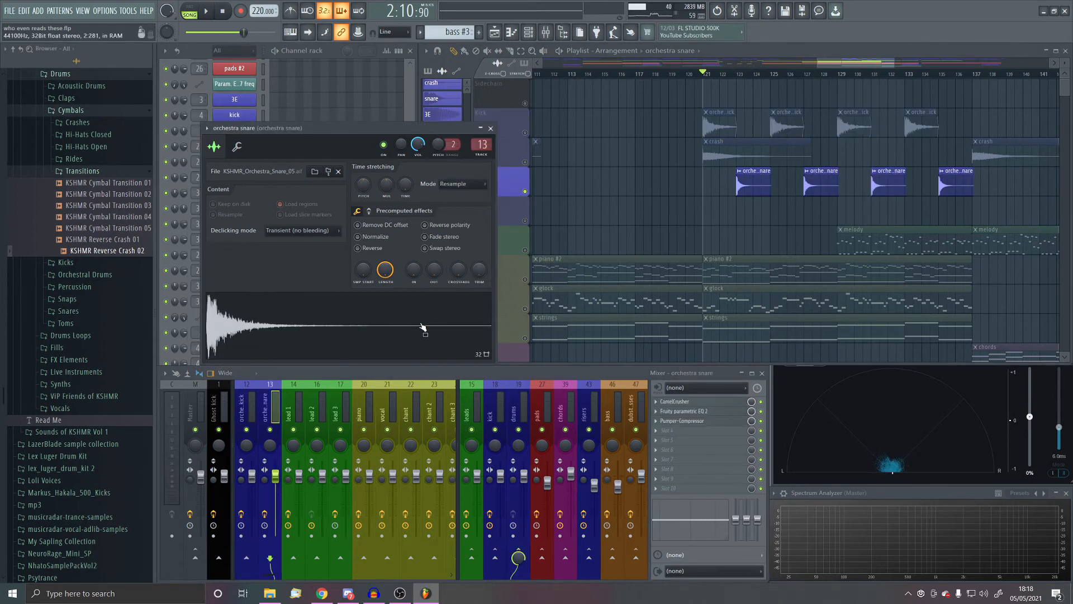
click(461, 322)
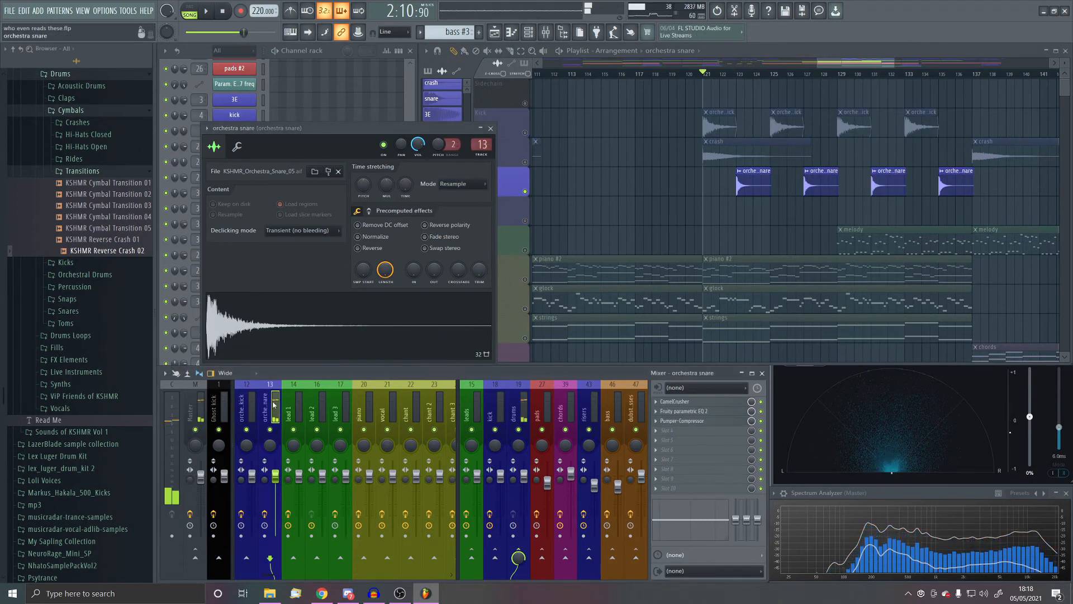
- Inspect the CamelCrusher, Fruity parametric EQ 2 and Pumper-Compressor settings on the orchestra snare mixer track, closing each plugin
click(718, 402)
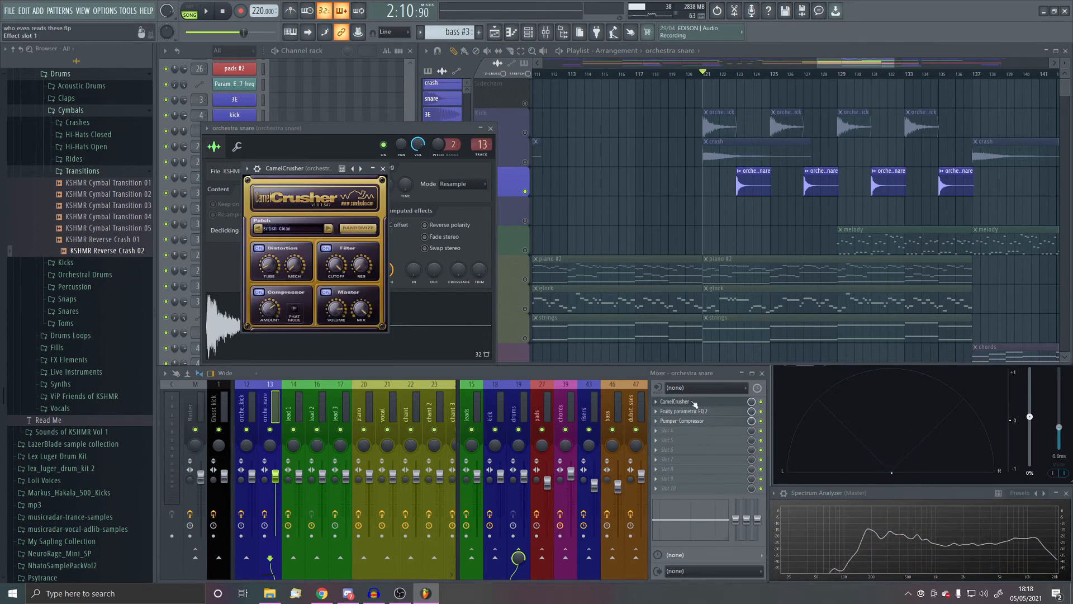
click(699, 411)
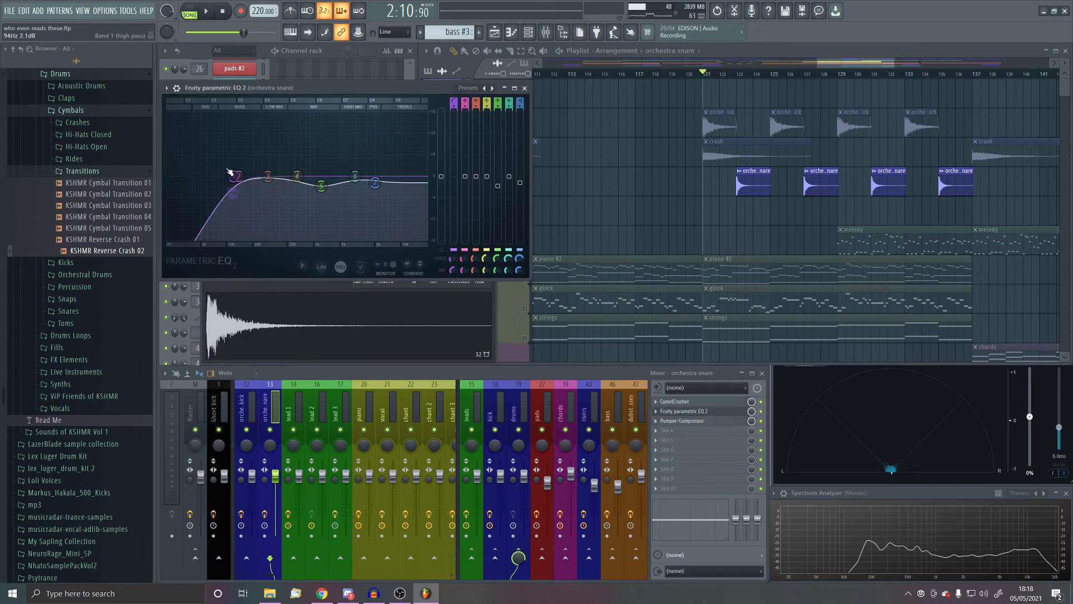
click(718, 414)
click(719, 422)
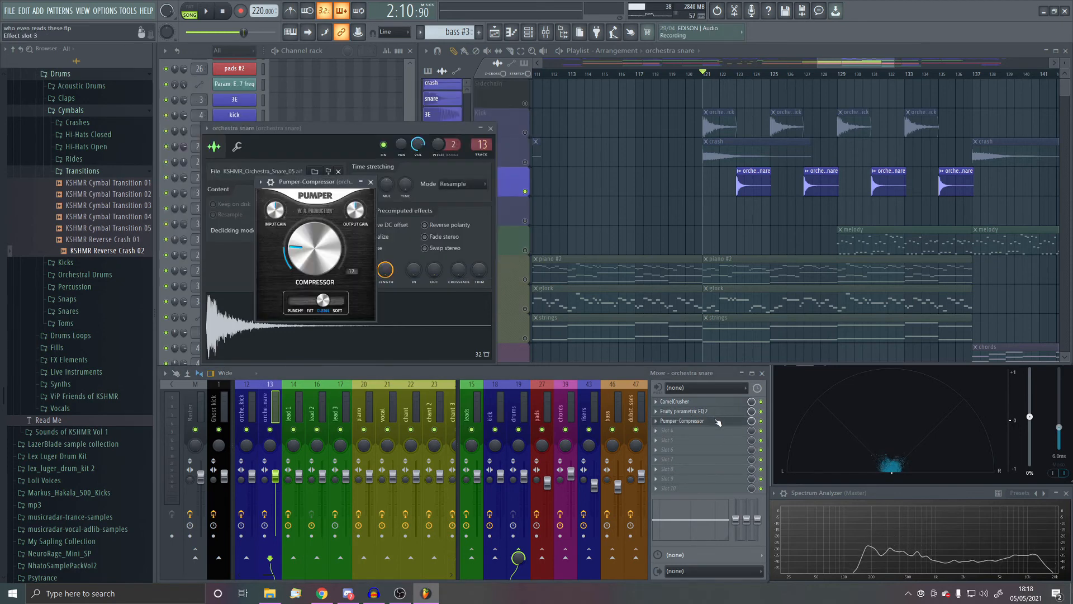
click(718, 423)
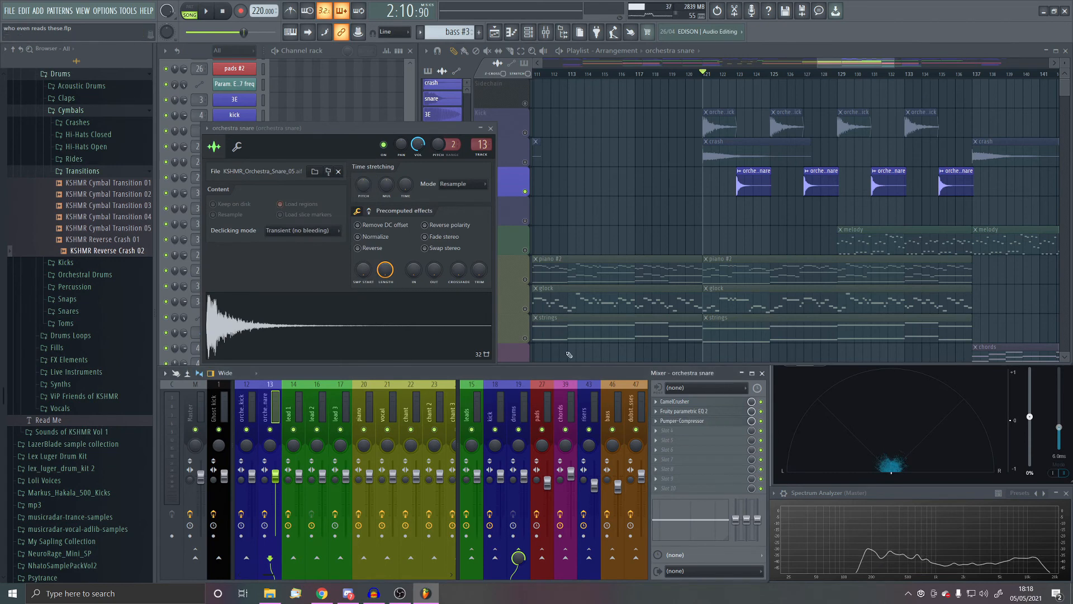
- Close the orchestra snare settings and play all tracks from bar 121, following the drums, melody, chords, pads and bass in the playlist
click(491, 128)
key(space)
scroll(750, 269, down, 4)
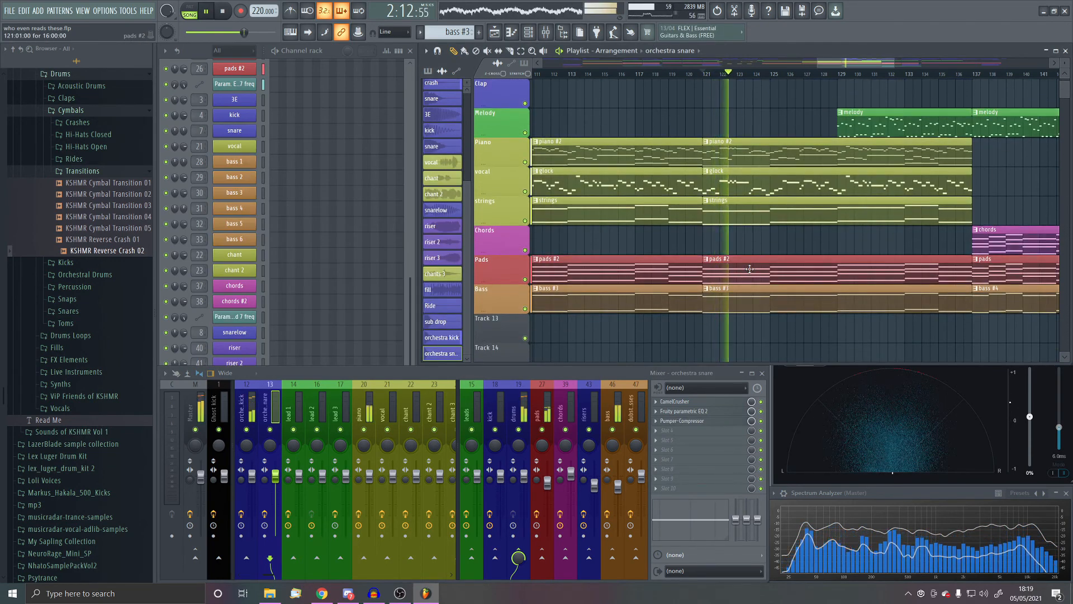
scroll(750, 270, up, 4)
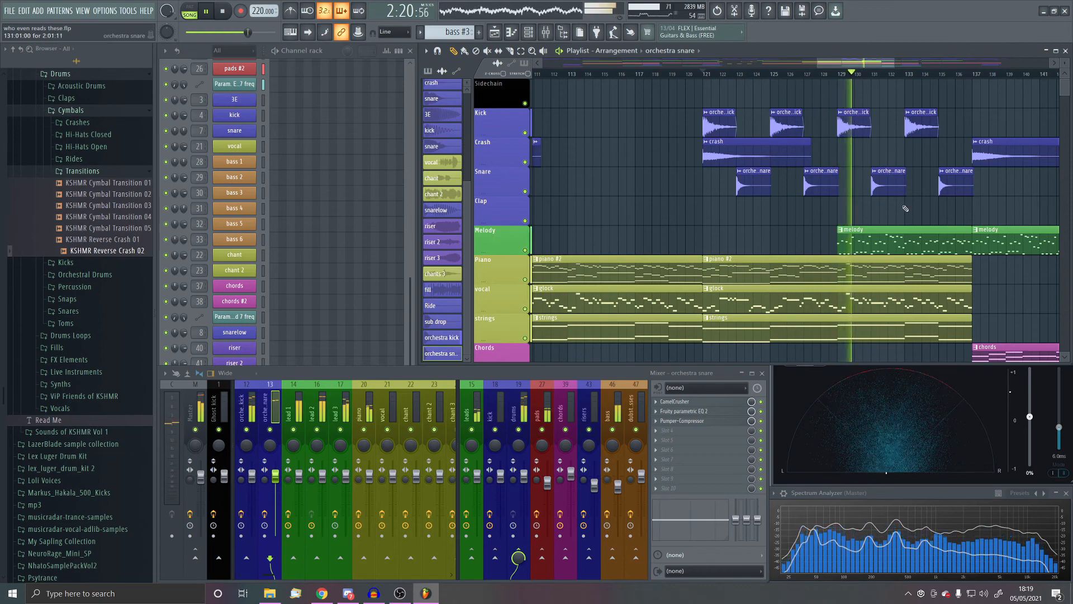
scroll(917, 221, down, 4)
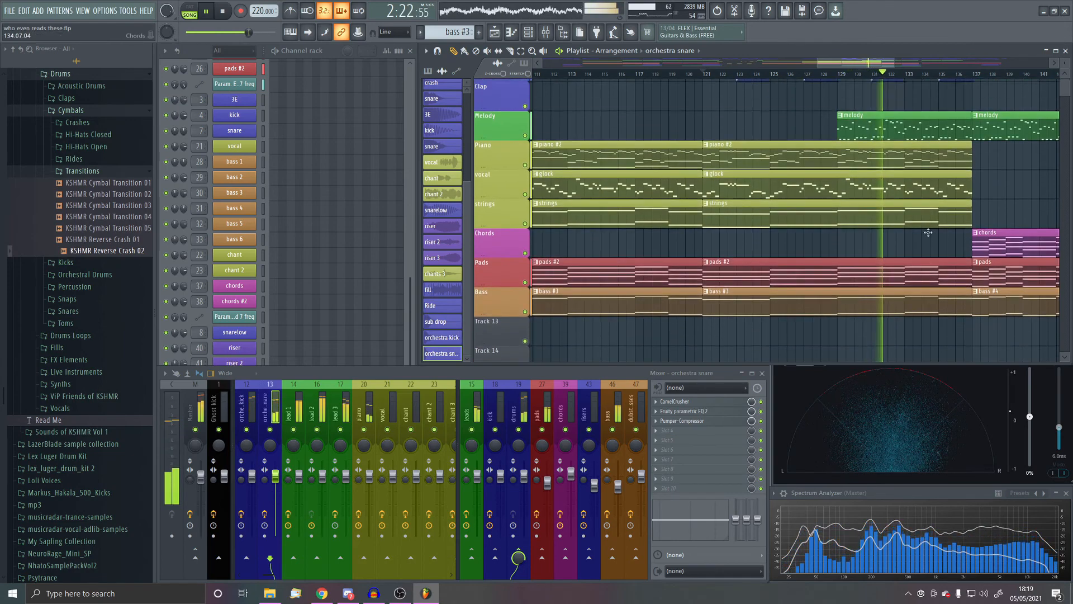
scroll(928, 233, up, 3)
scroll(677, 244, down, 2)
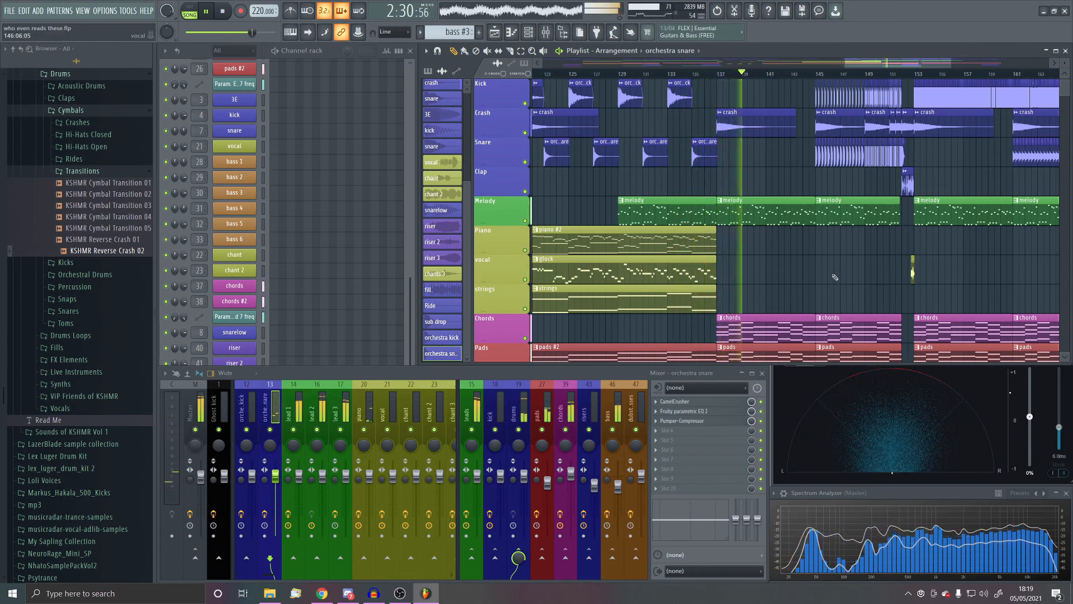
scroll(837, 278, down, 2)
scroll(822, 278, down, 2)
scroll(738, 278, up, 1)
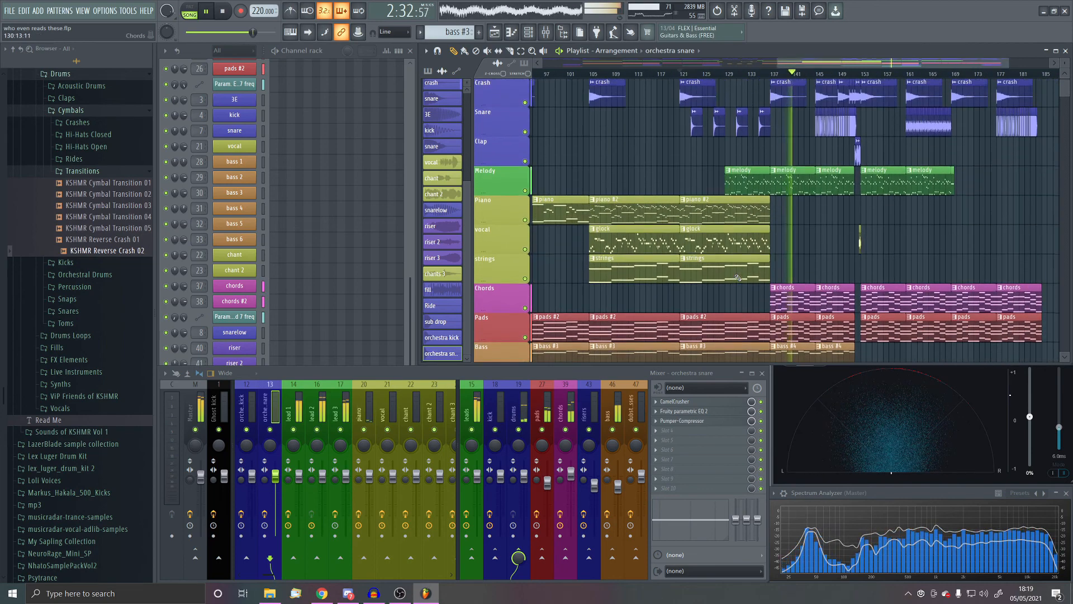
scroll(742, 277, down, 5)
scroll(746, 280, up, 2)
key(space)
- Mark the playlist section from bar 137 to about bar 151, clear the selection and save the project
scroll(803, 304, up, 4)
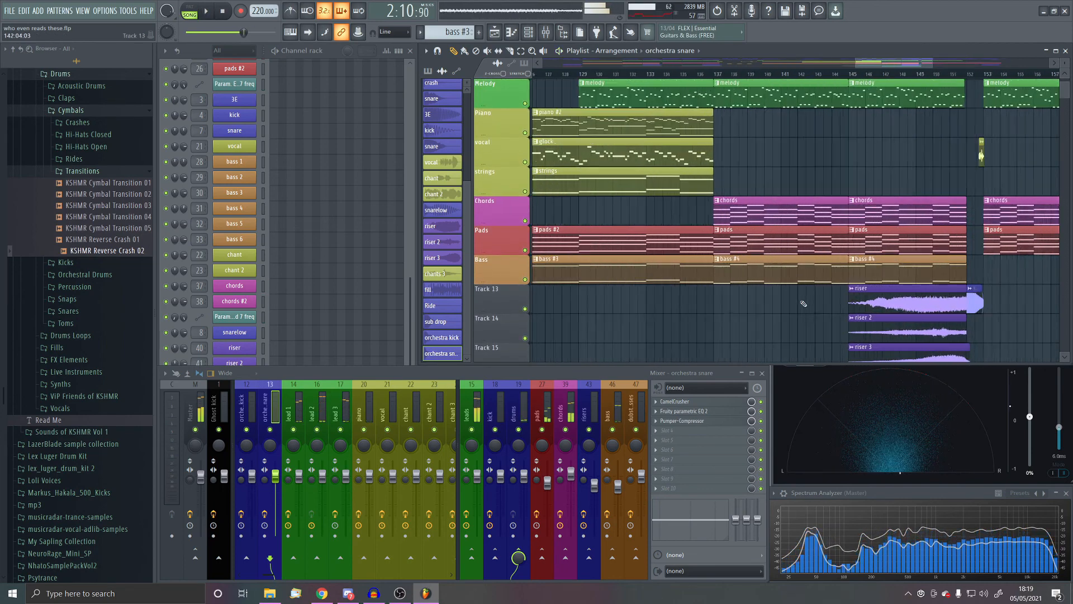
scroll(803, 304, up, 1)
drag(685, 75, 1017, 75)
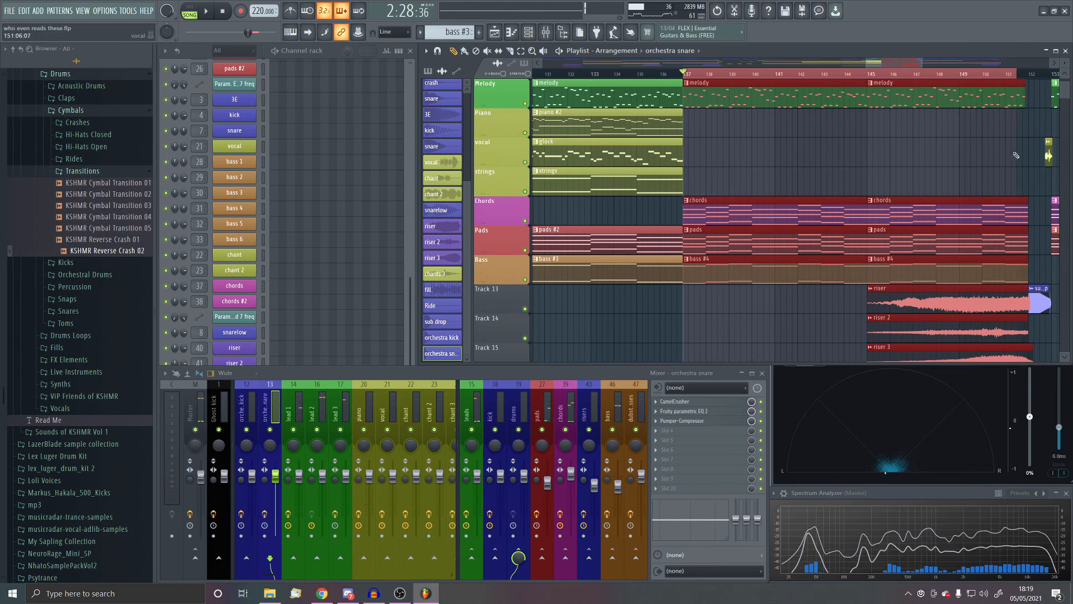
key(ctrl+d)
scroll(826, 189, down, 3)
key(ctrl+s)
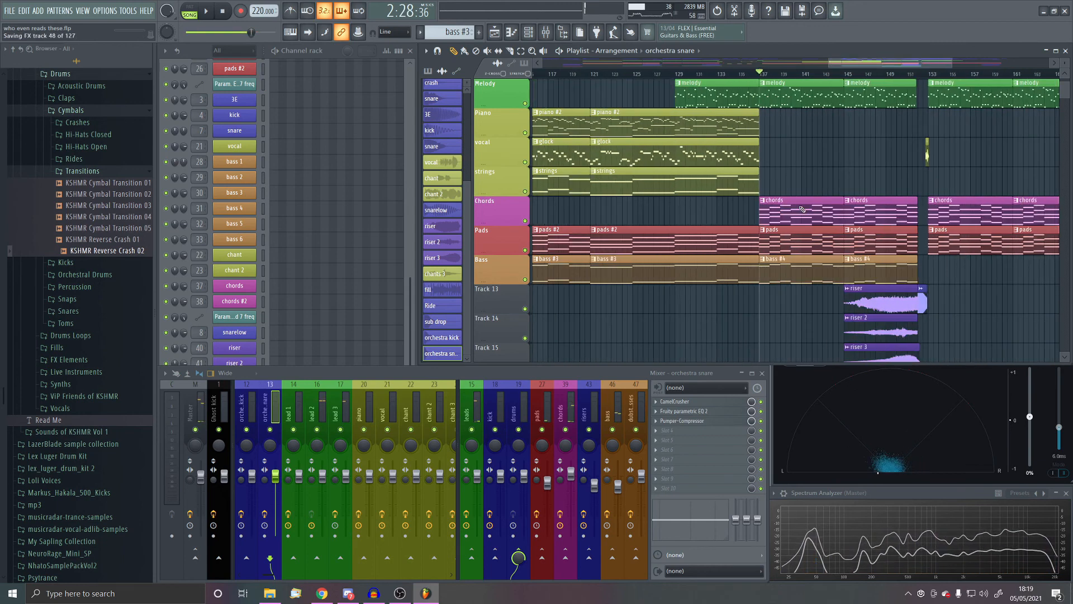
scroll(803, 209, up, 2)
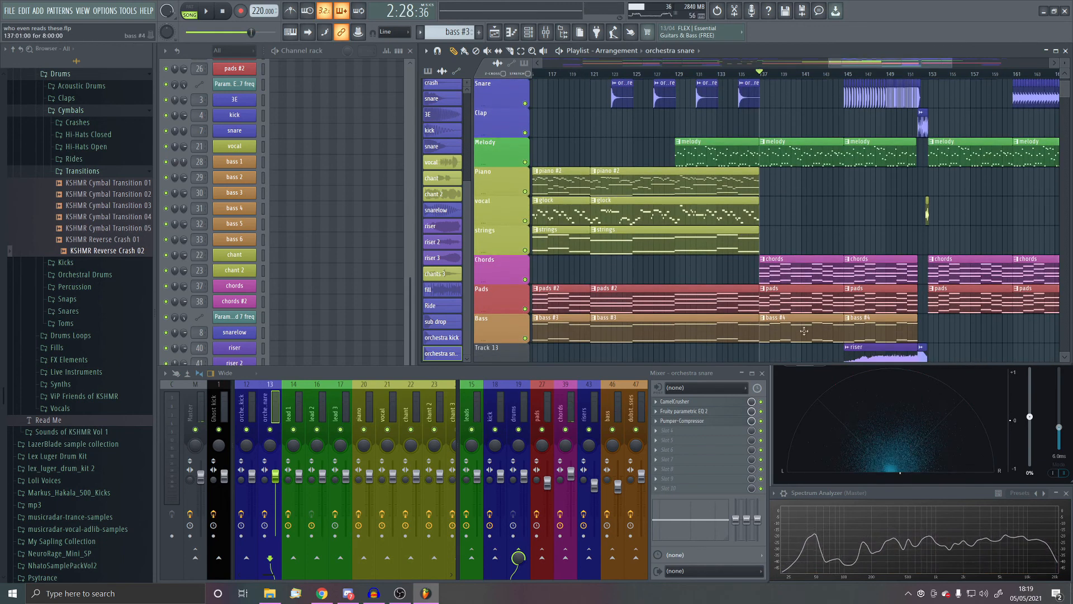
scroll(791, 299, down, 2)
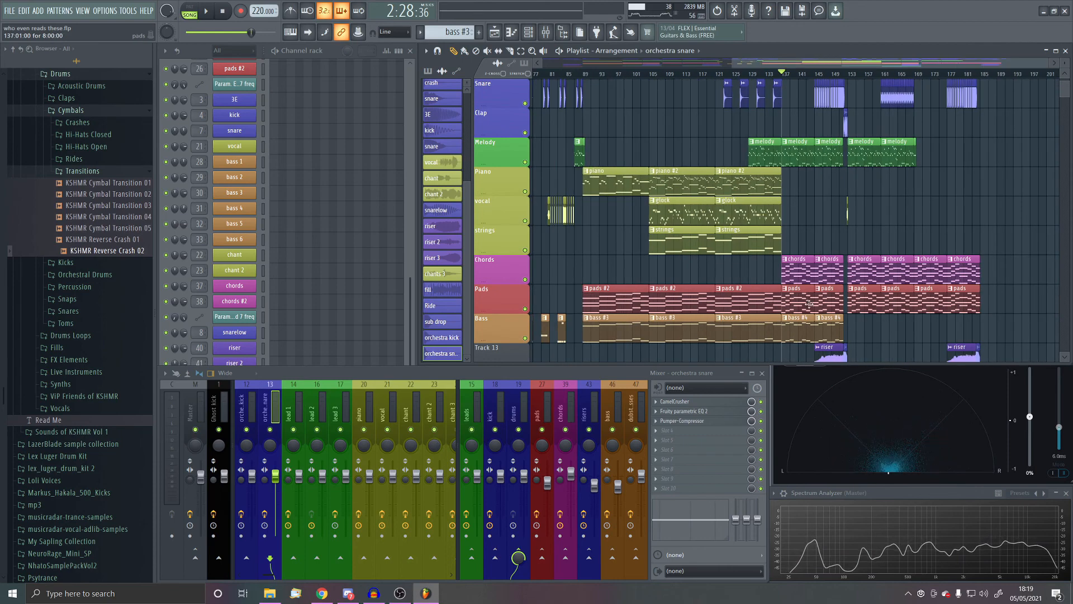
scroll(744, 323, up, 4)
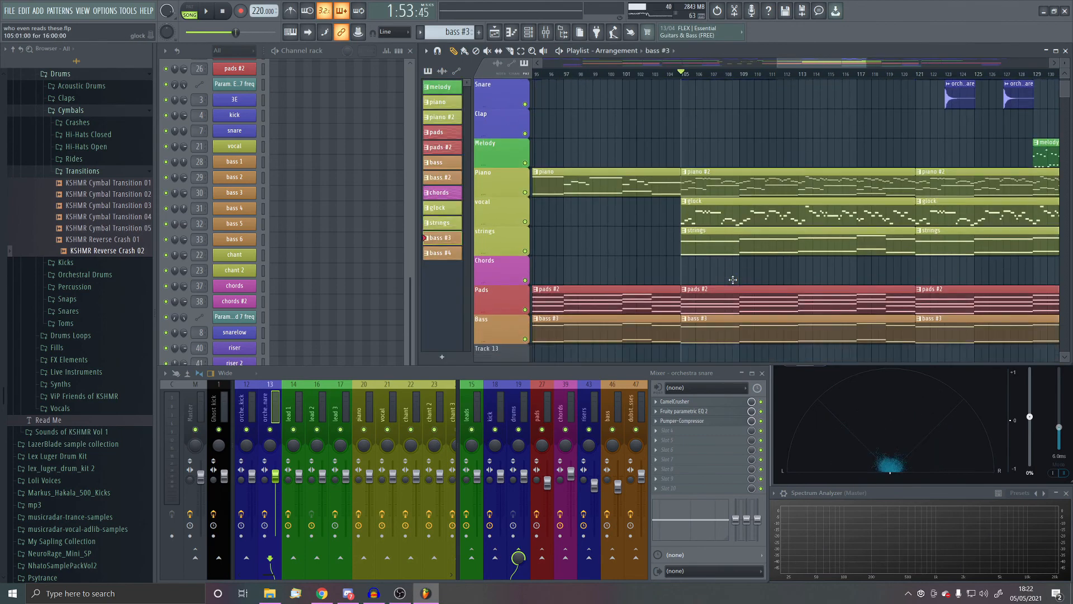
scroll(733, 279, up, 3)
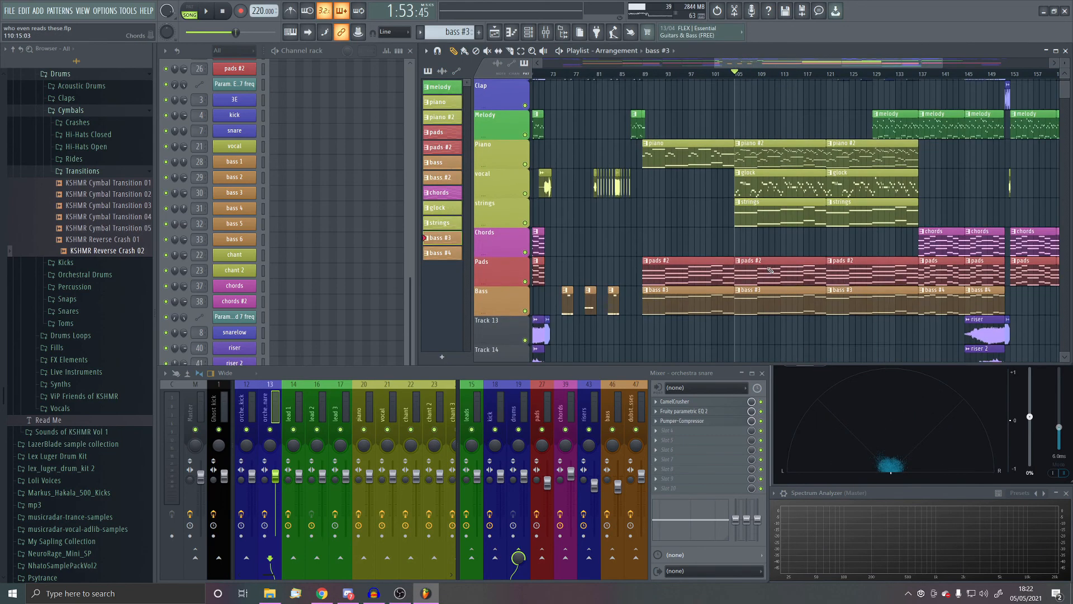
scroll(749, 268, down, 2)
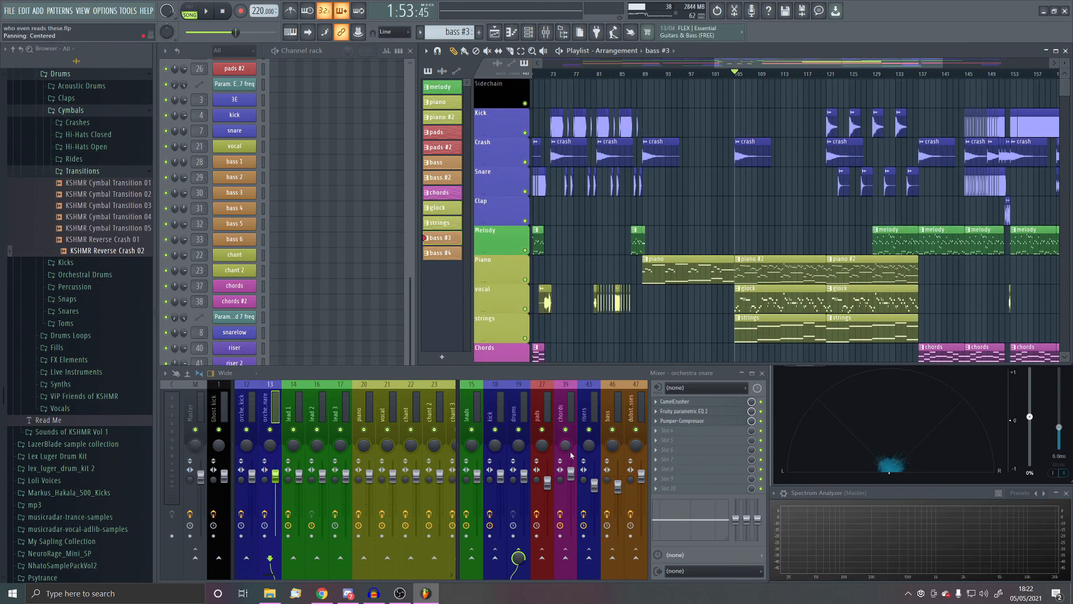
- Switch to the Audacity window that is recording the narration
click(401, 593)
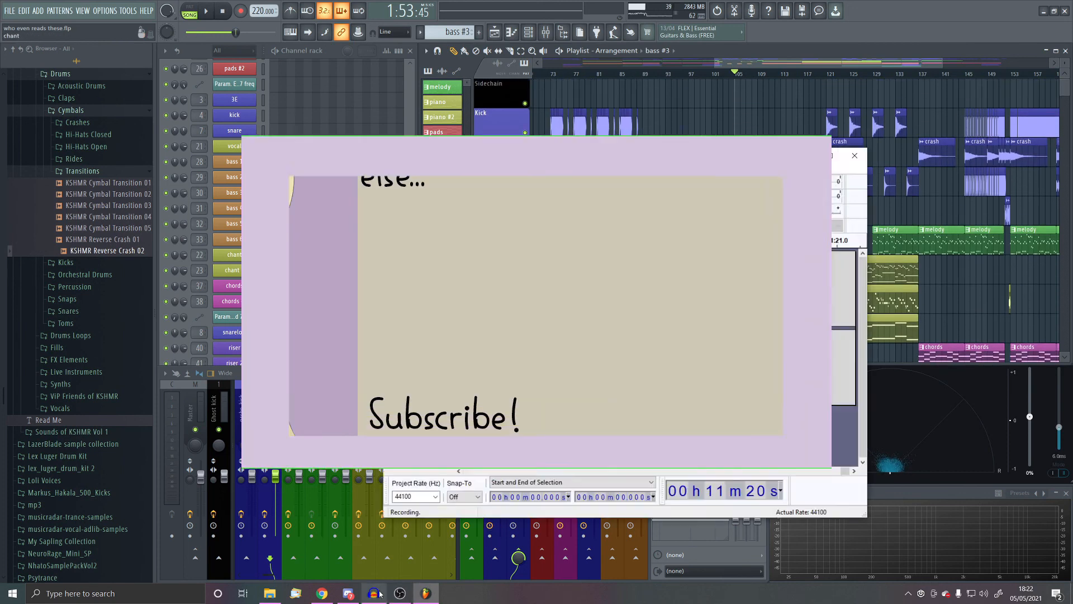